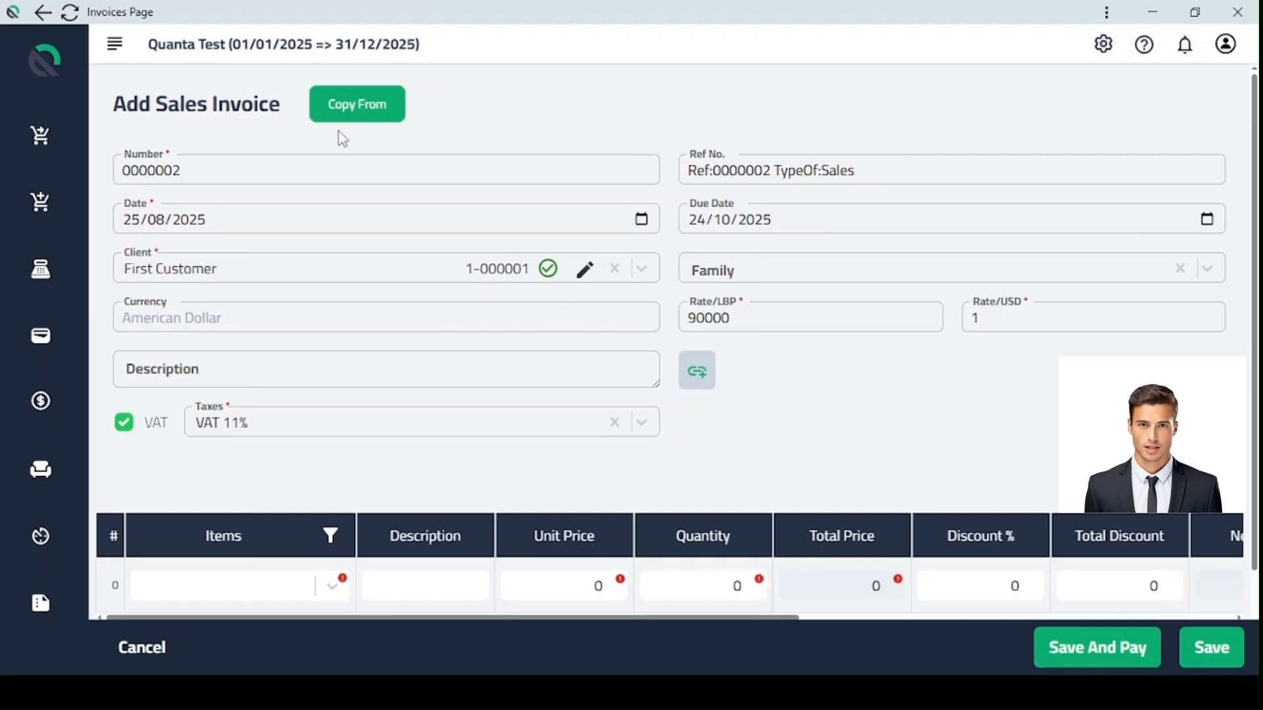
Examine the quotations offered as a source for copying into the invoice, try the Import mode, return to Copy, and close without copying
click(353, 118)
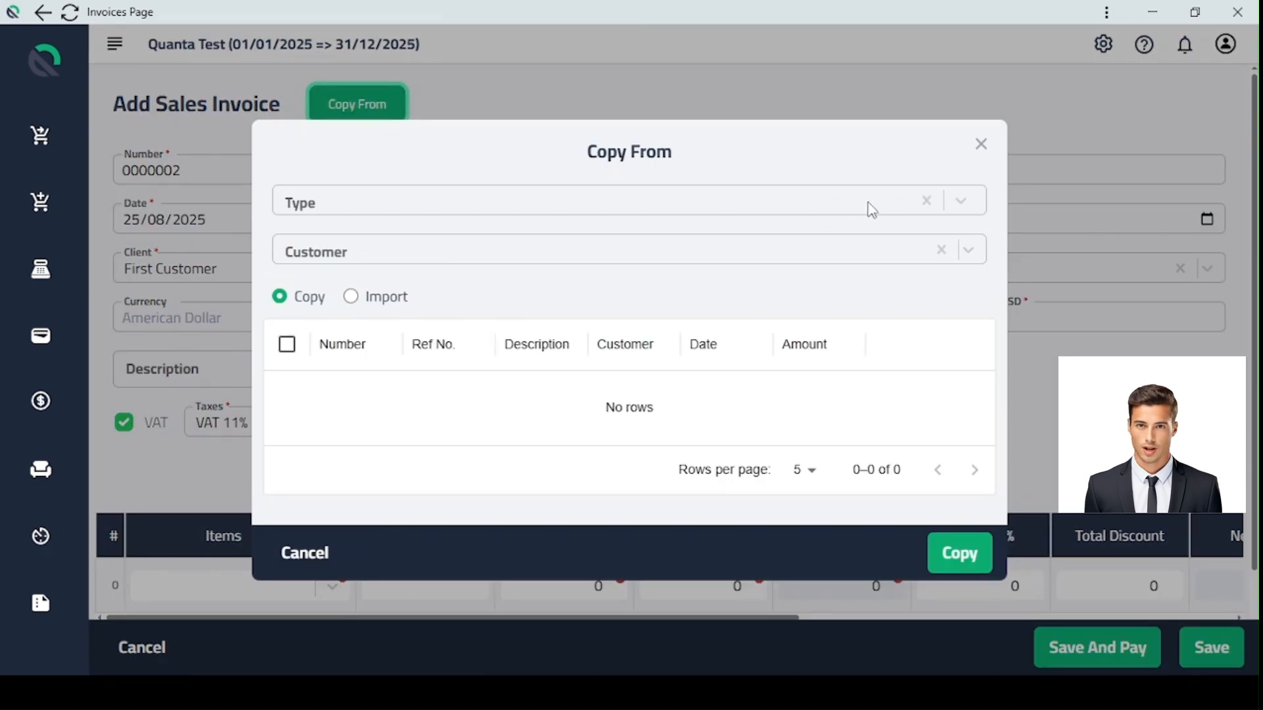
click(959, 203)
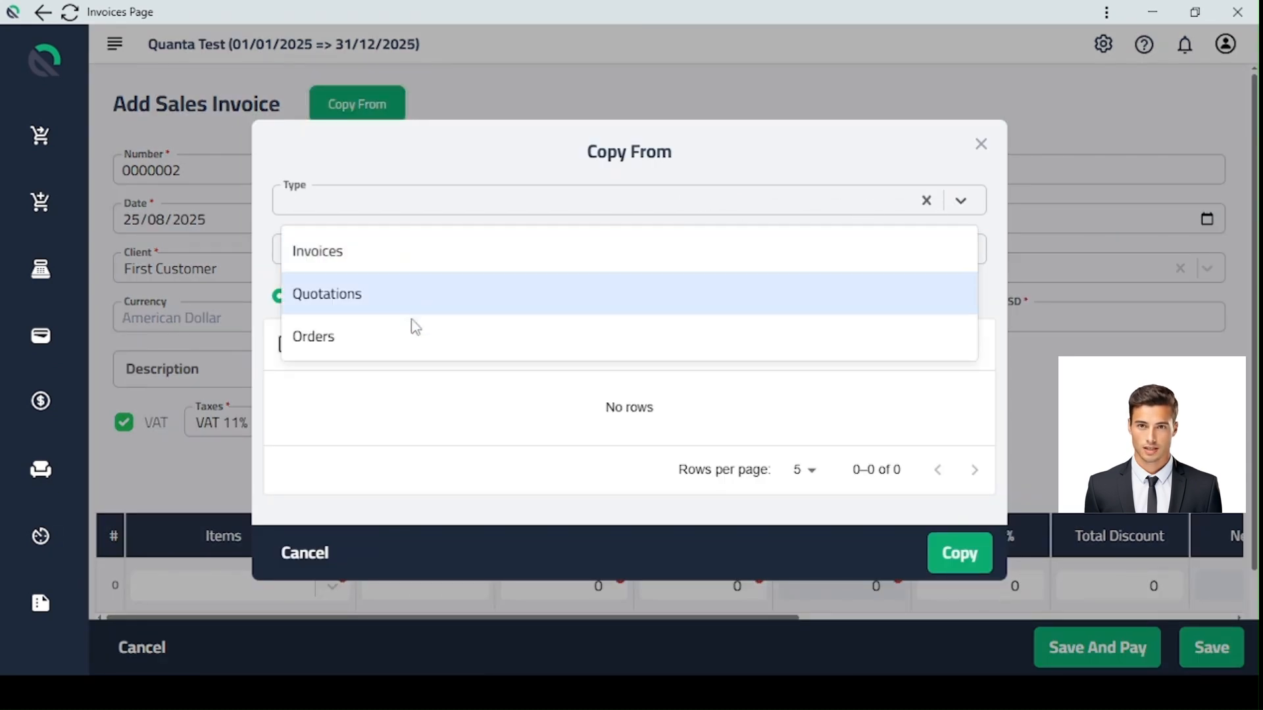
click(411, 288)
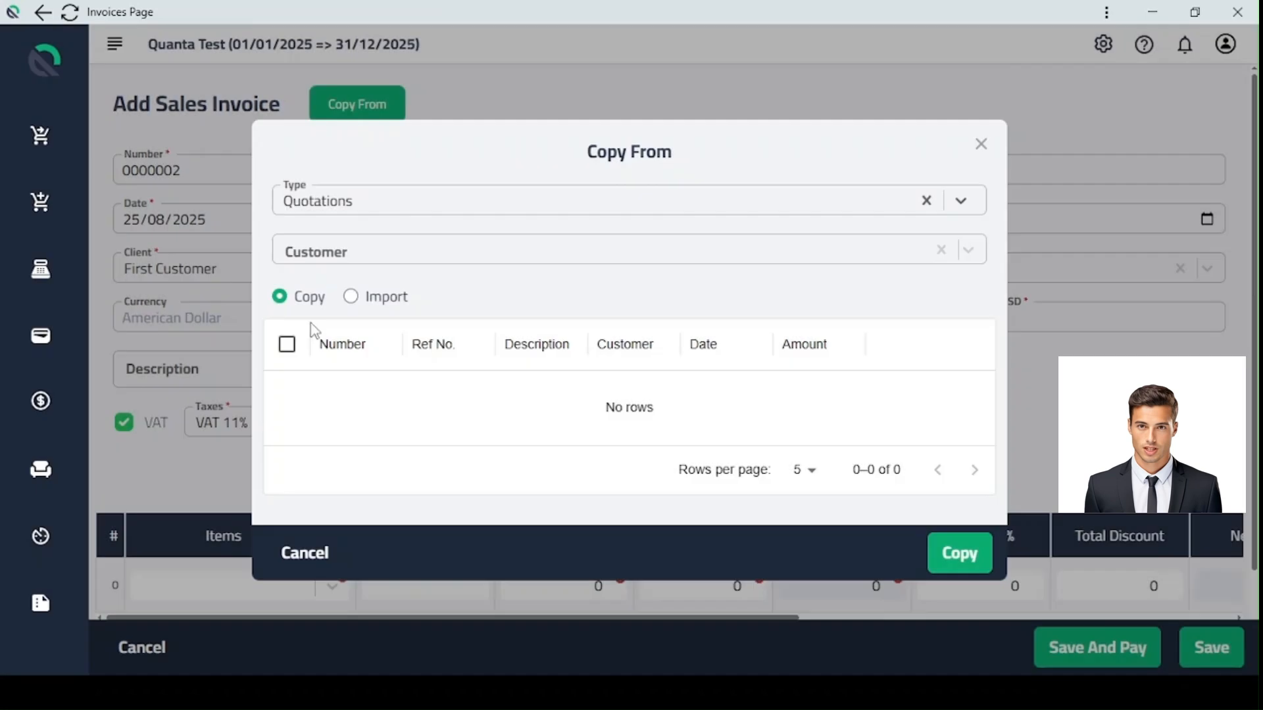
click(286, 362)
click(287, 362)
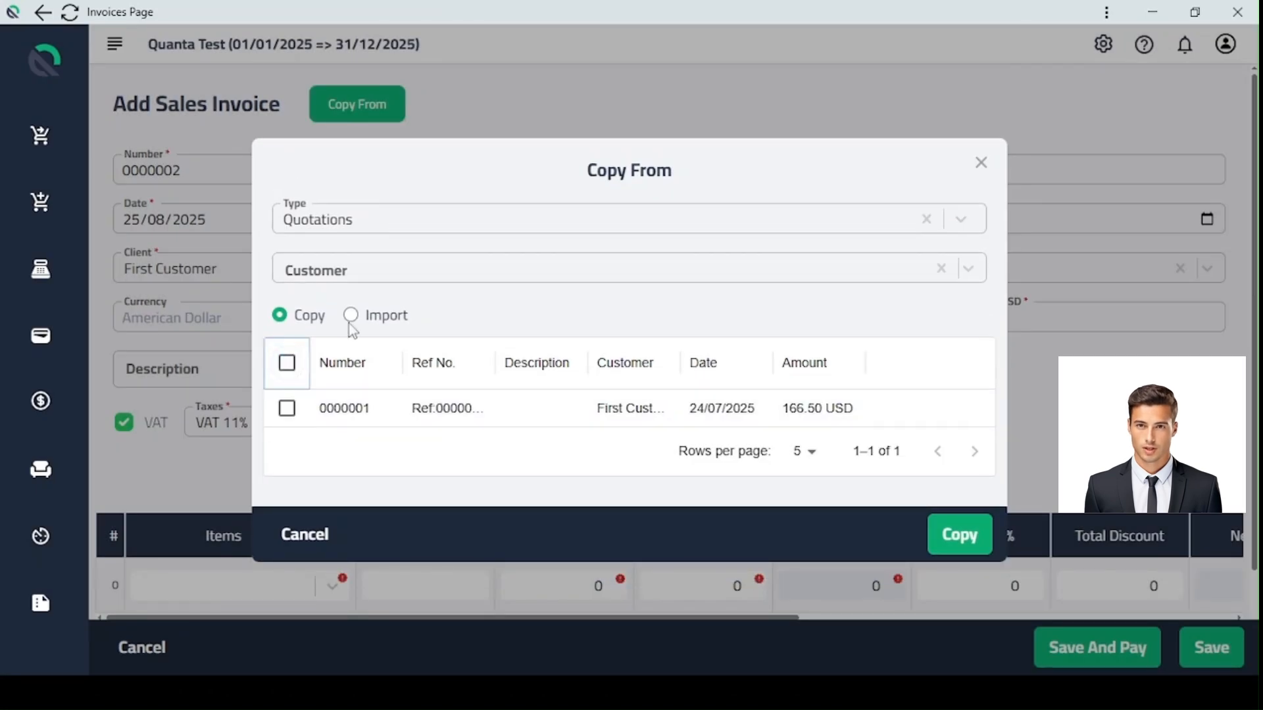
click(350, 316)
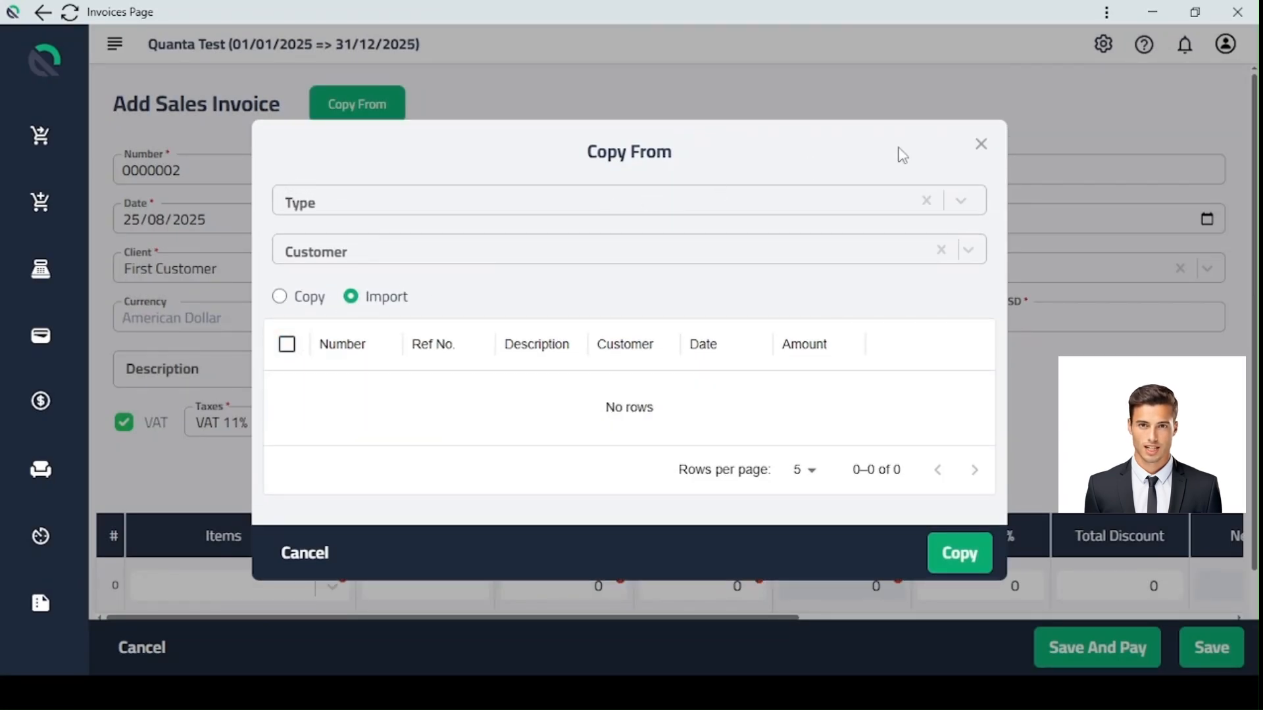
click(282, 297)
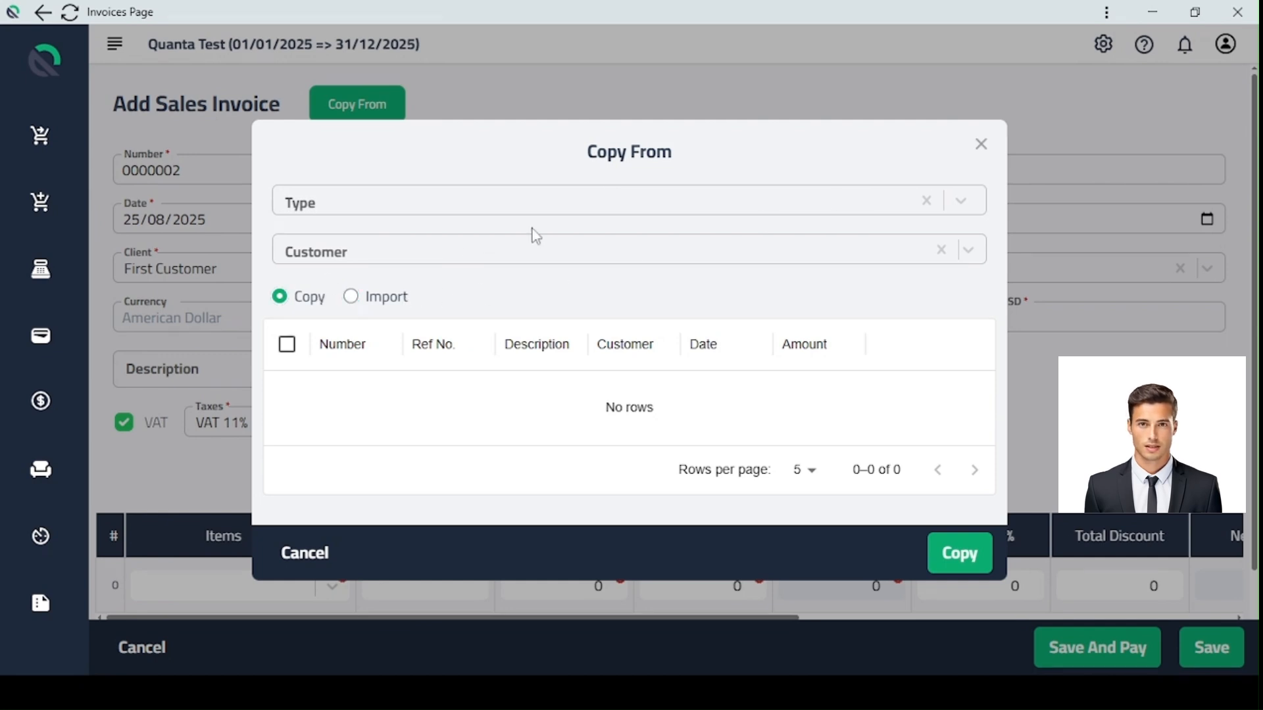
click(979, 145)
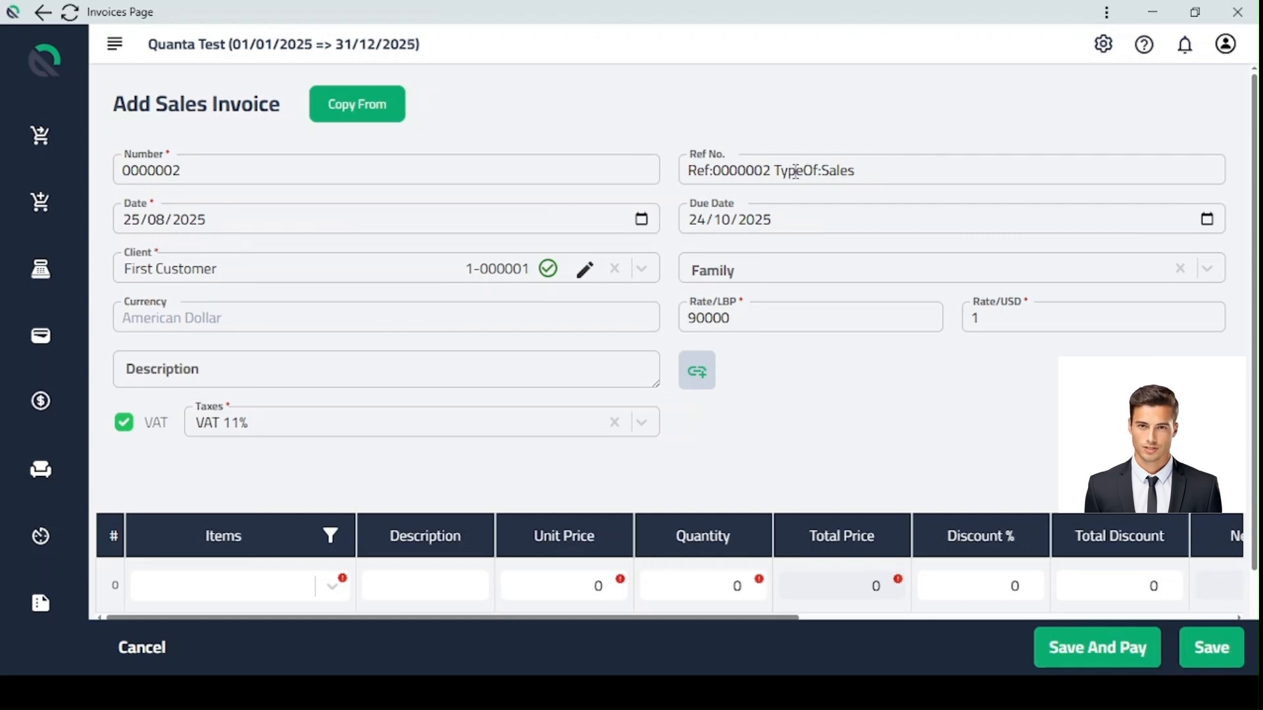
Try changing the end of the reference number to 54, and restore it to Ref:0000002
click(829, 164)
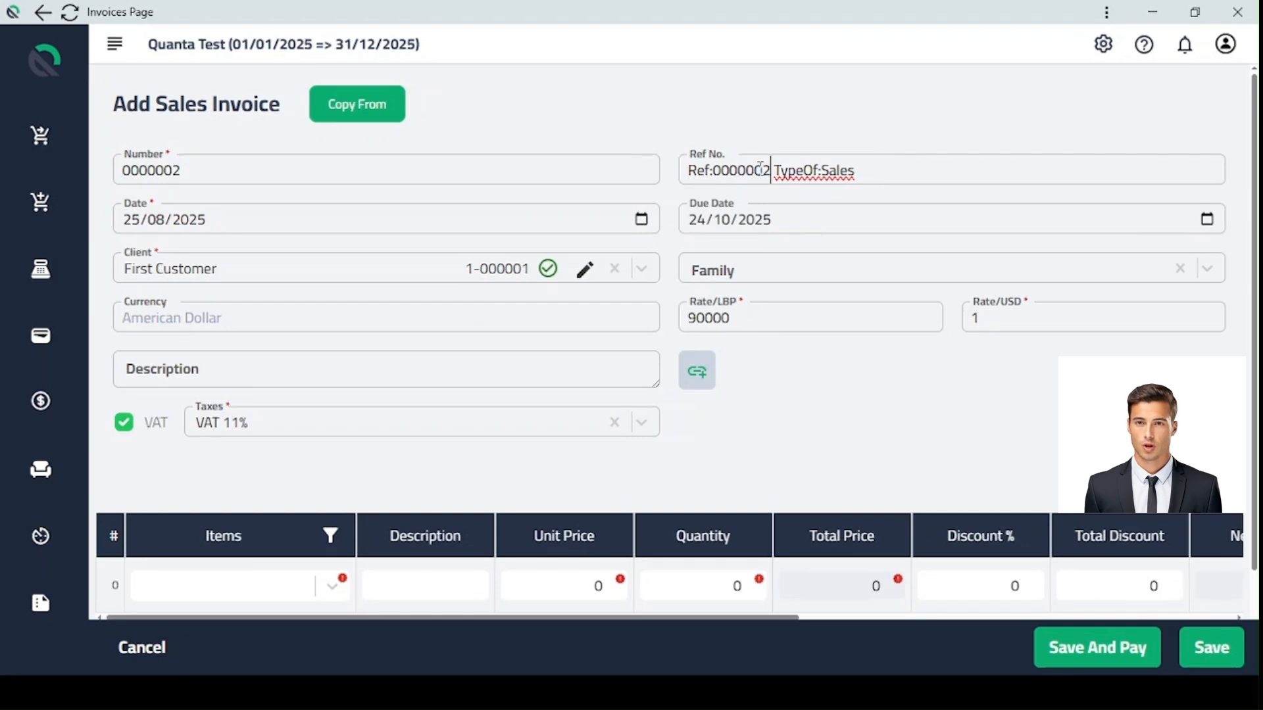
text(3)
key(BackSpace)
key(BackSpace)
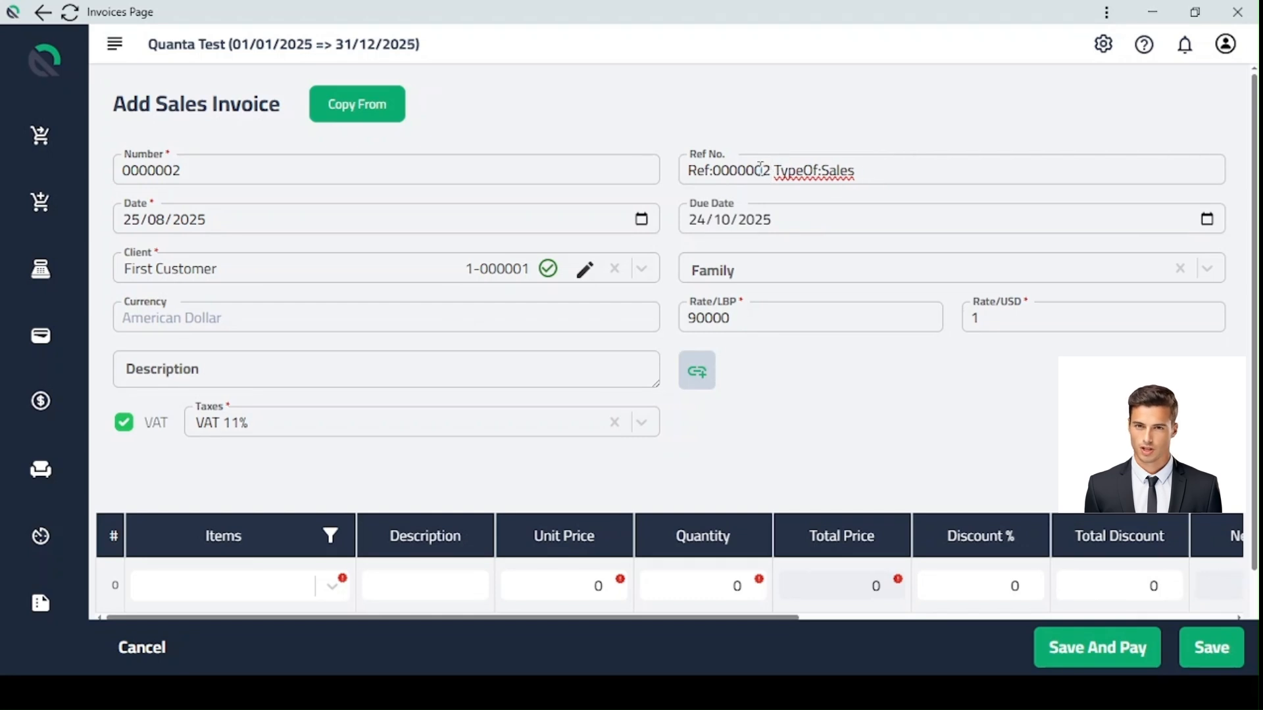
text(54)
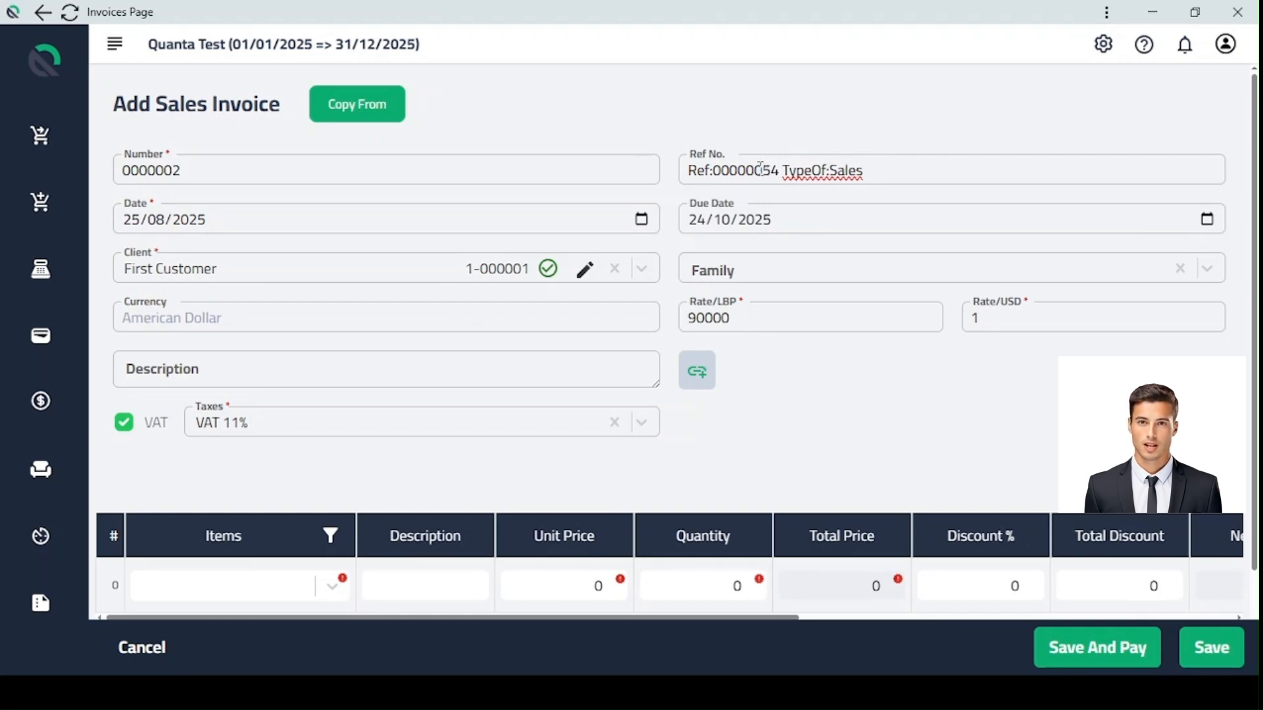
key(BackSpace)
key(BackSpace)
text(2)
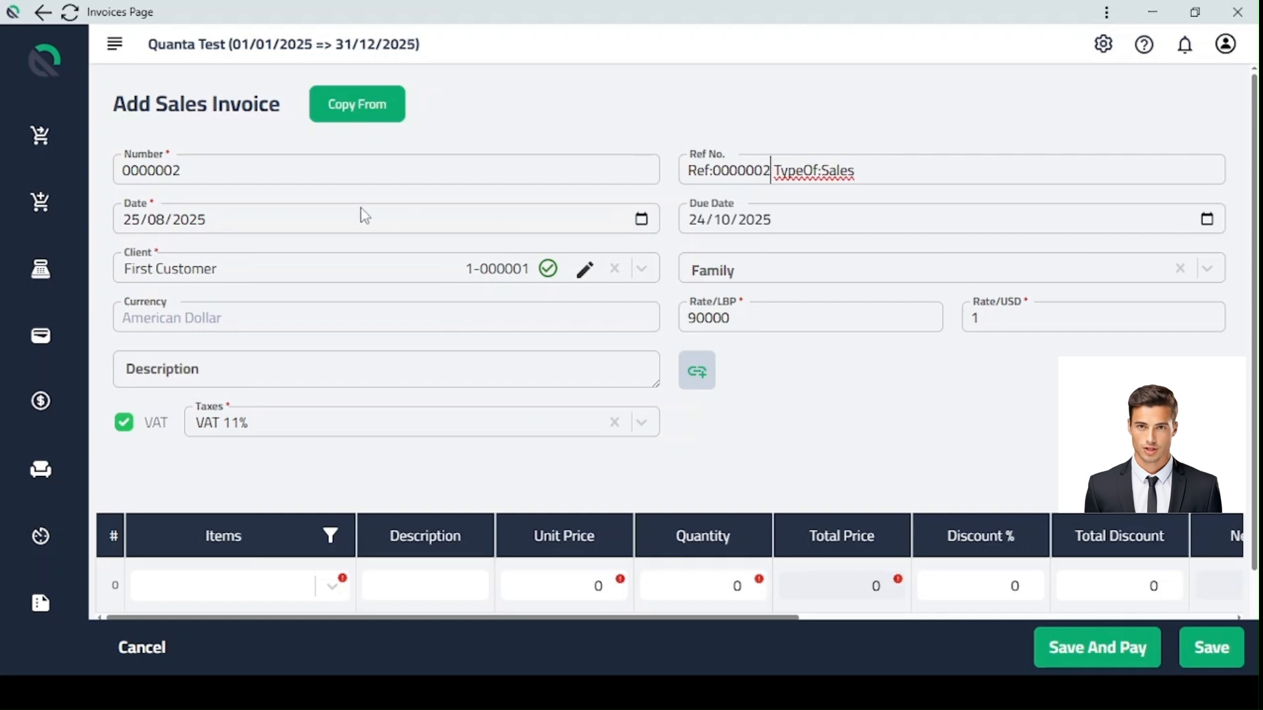
Open a blank new customer form from the invoice's client choices, examine its fields, and close it without saving
click(642, 268)
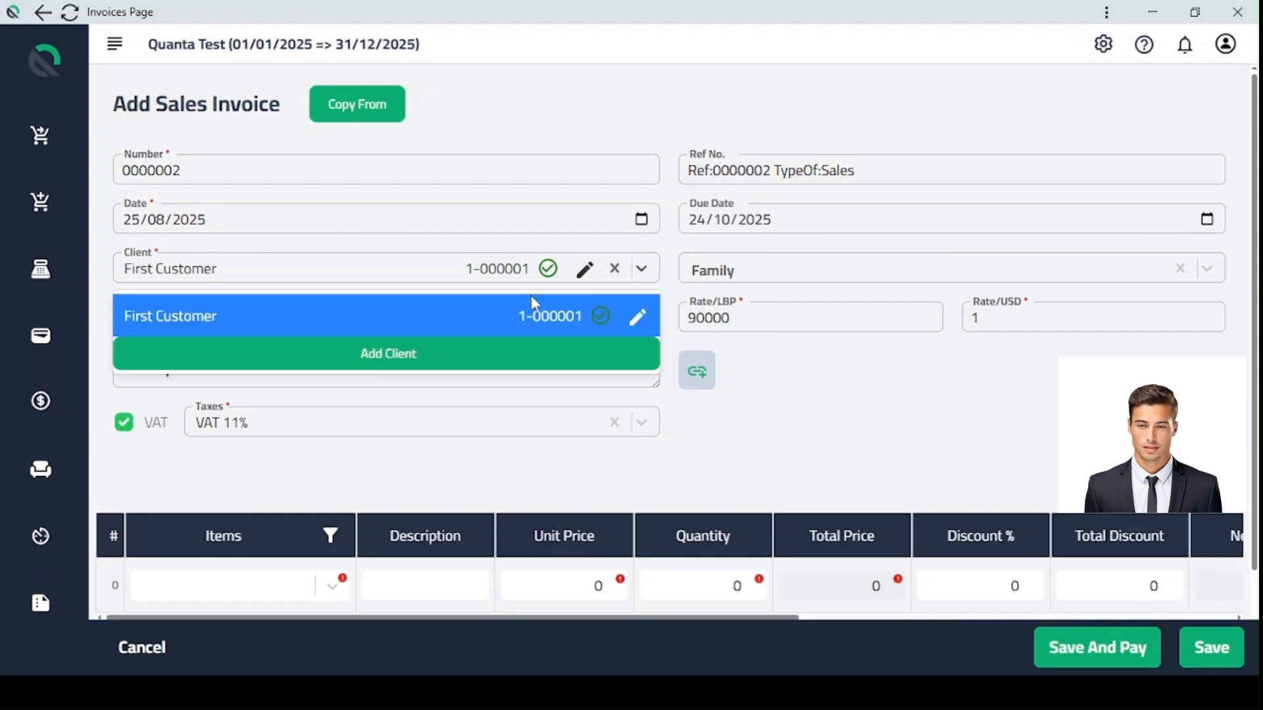
click(443, 354)
scroll(671, 366, down, 2)
scroll(670, 366, up, 2)
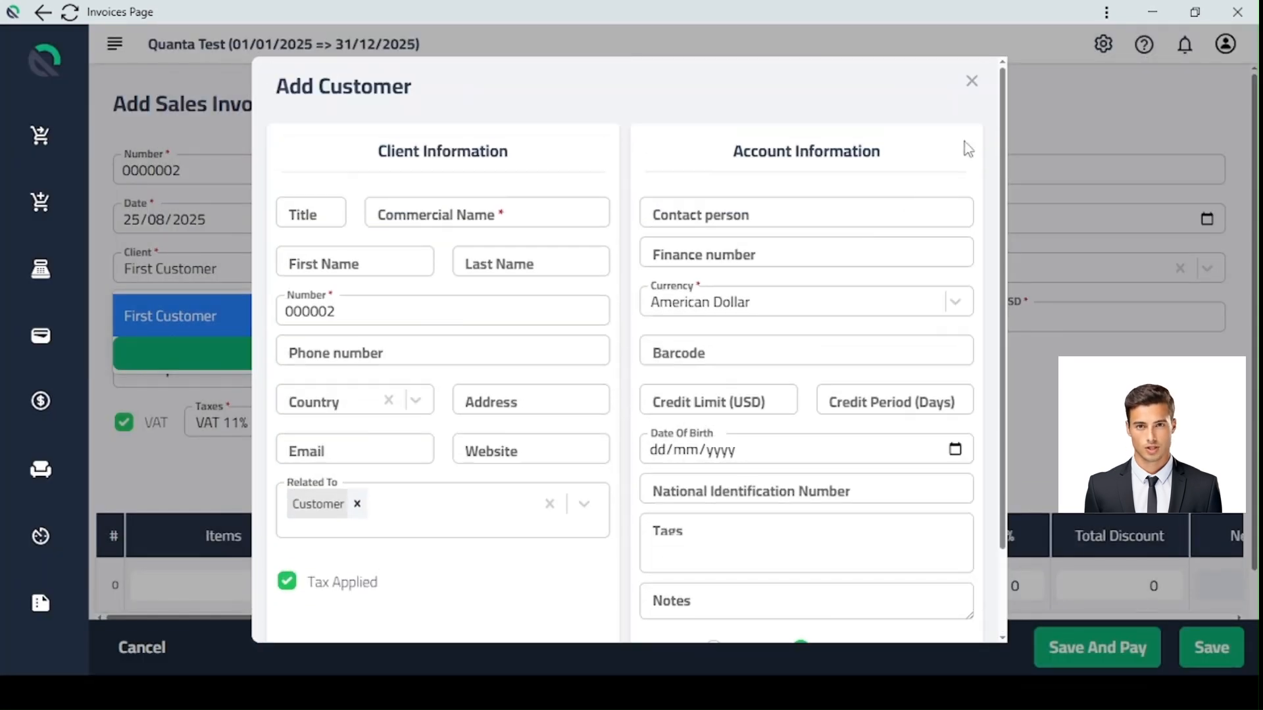
click(971, 81)
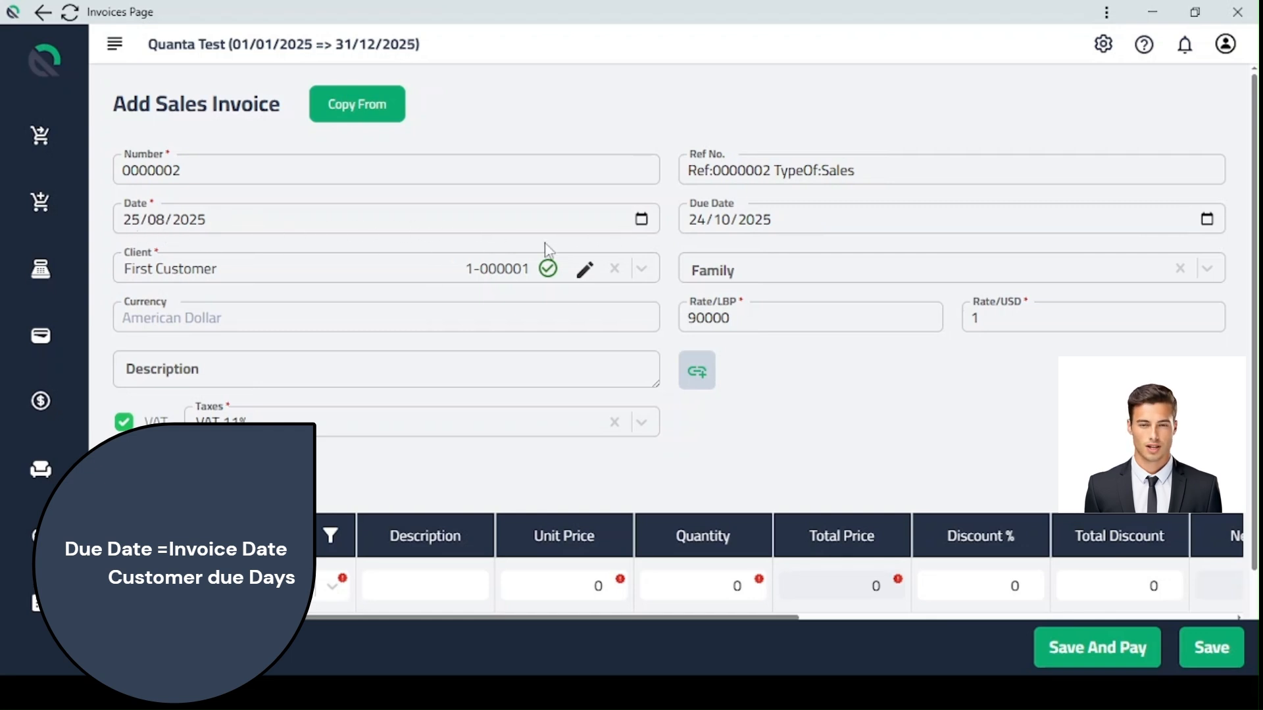
Open First Customer's record from the invoice, examine its credit period and account information, and close it without changes
click(588, 273)
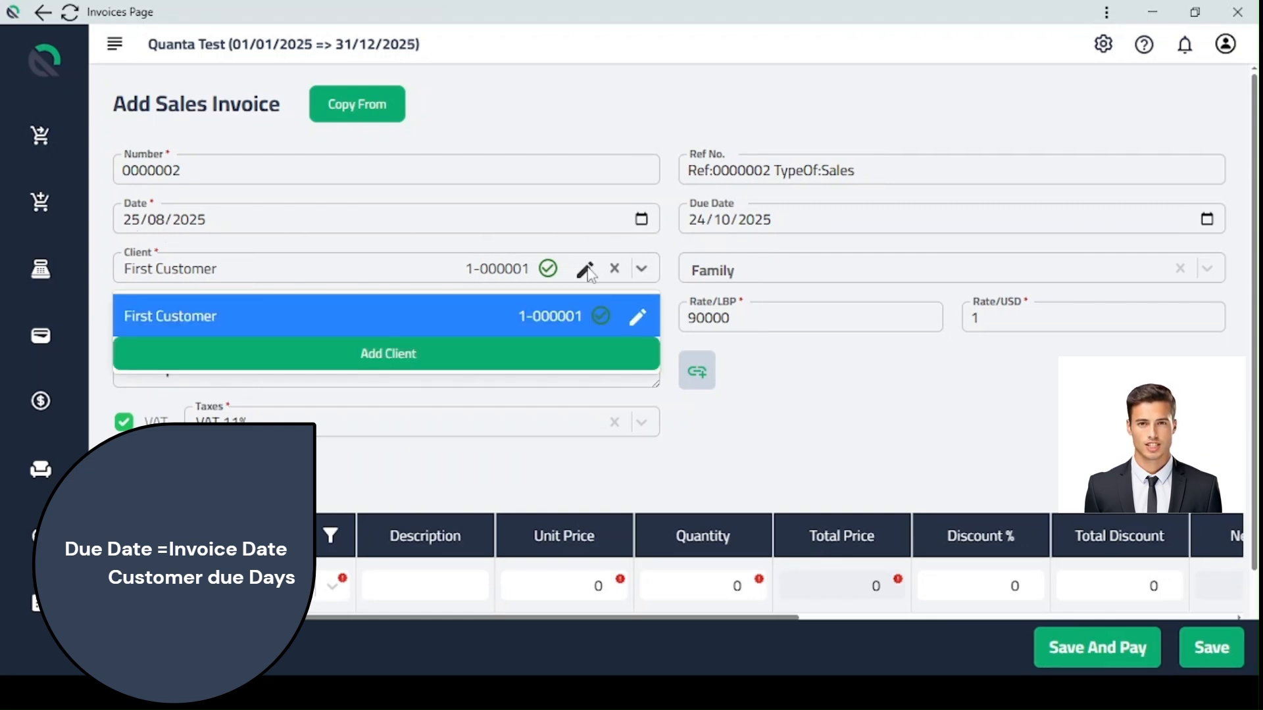
click(639, 318)
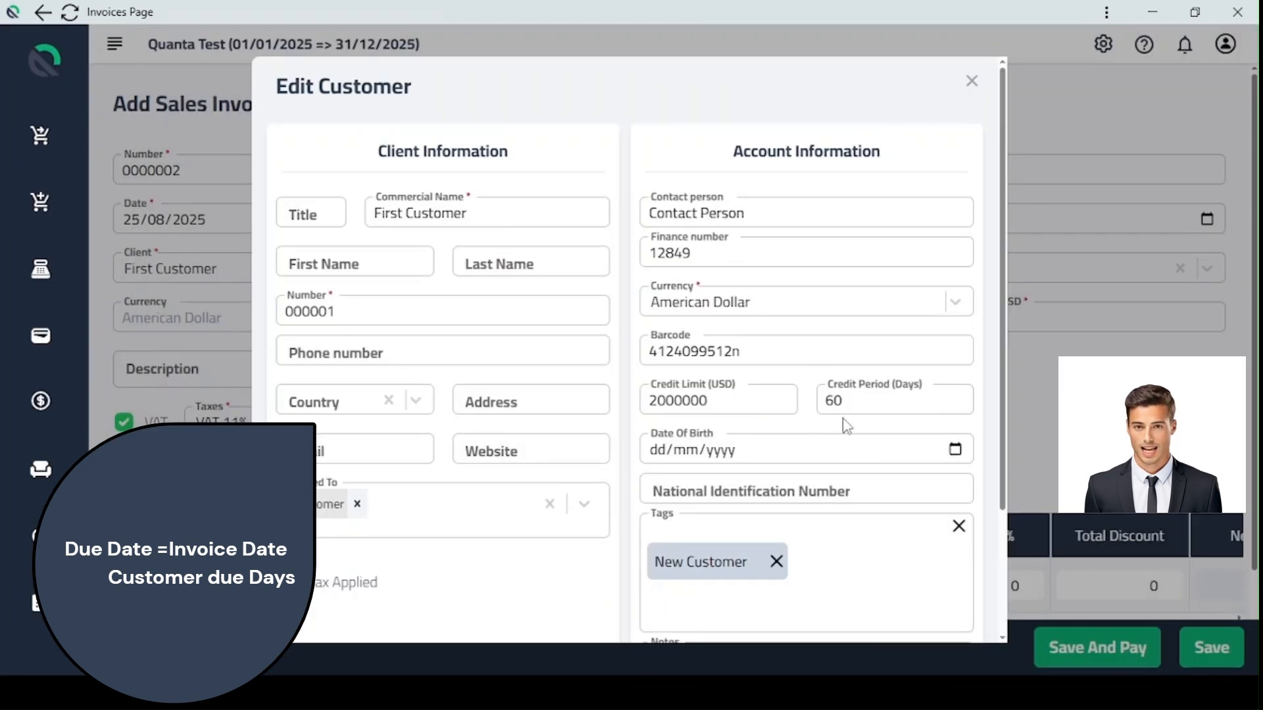
click(971, 81)
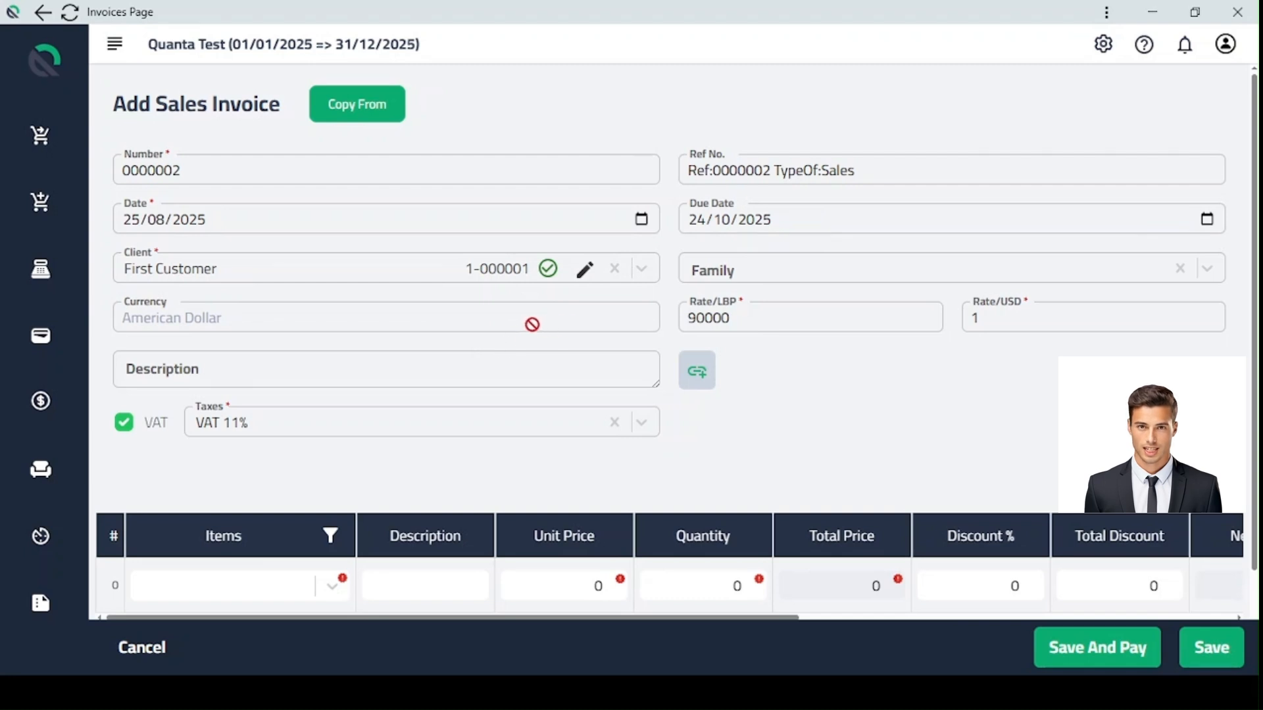
click(599, 280)
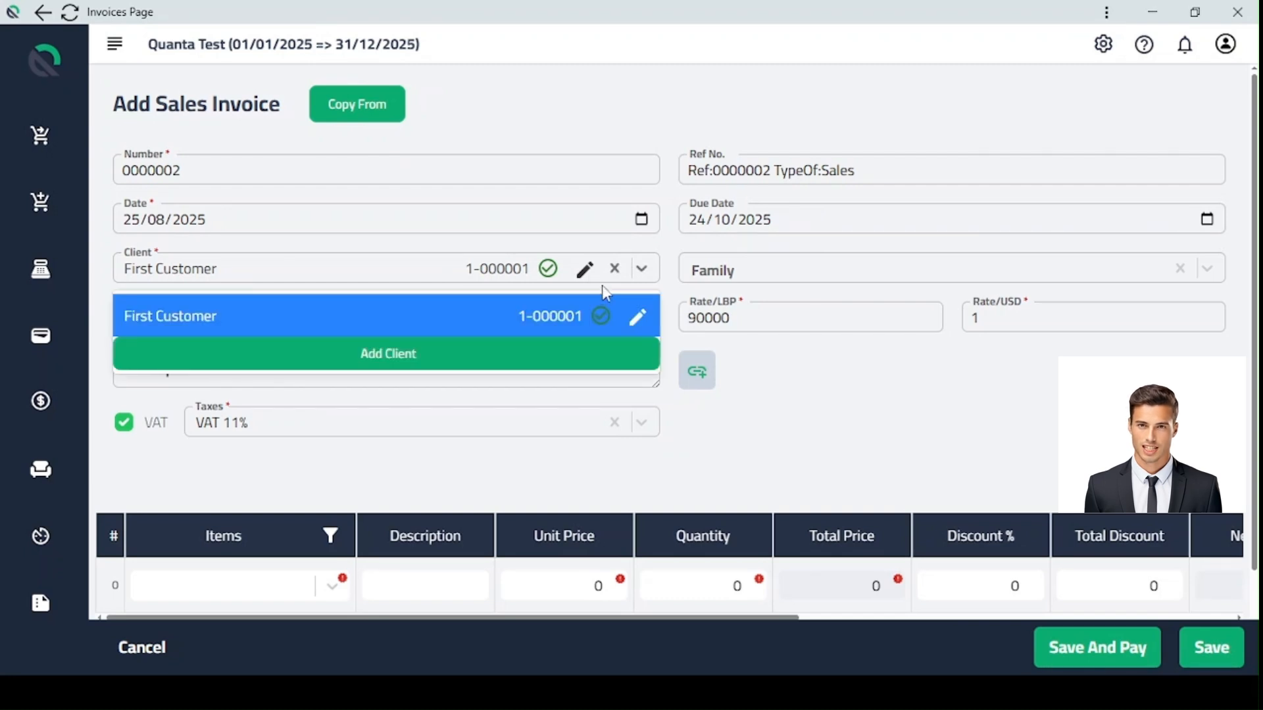
click(638, 318)
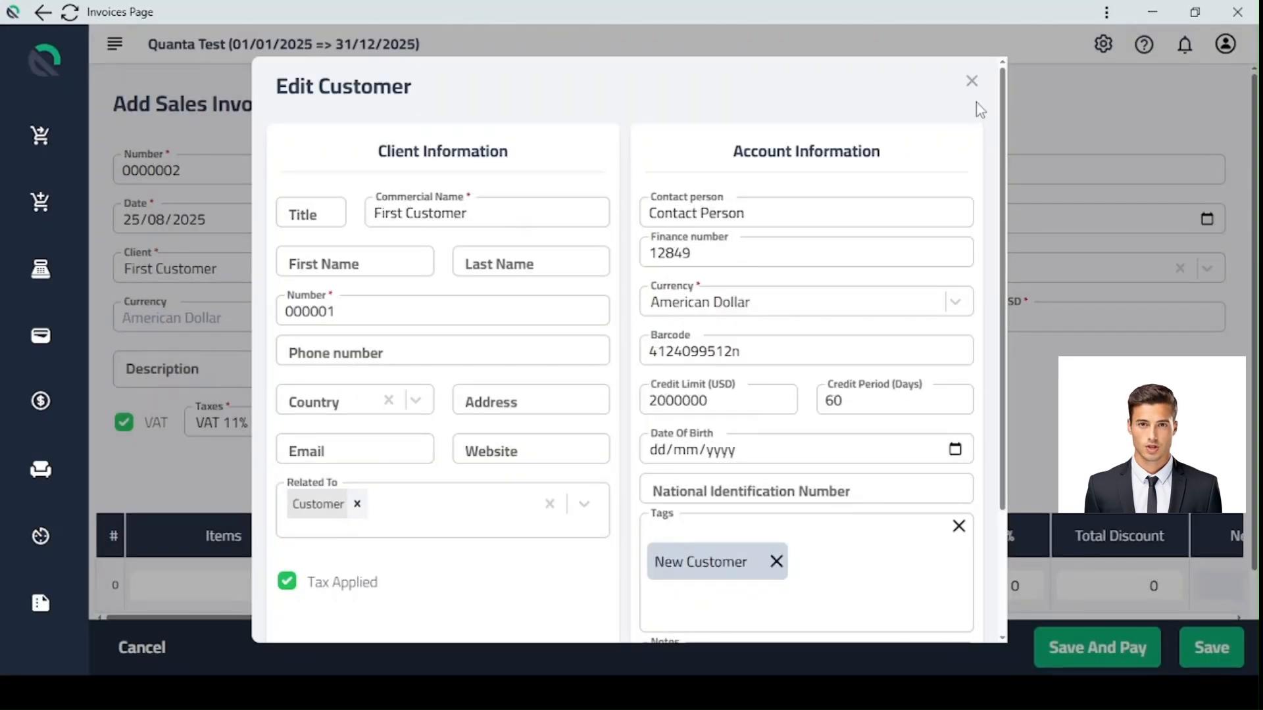
click(972, 82)
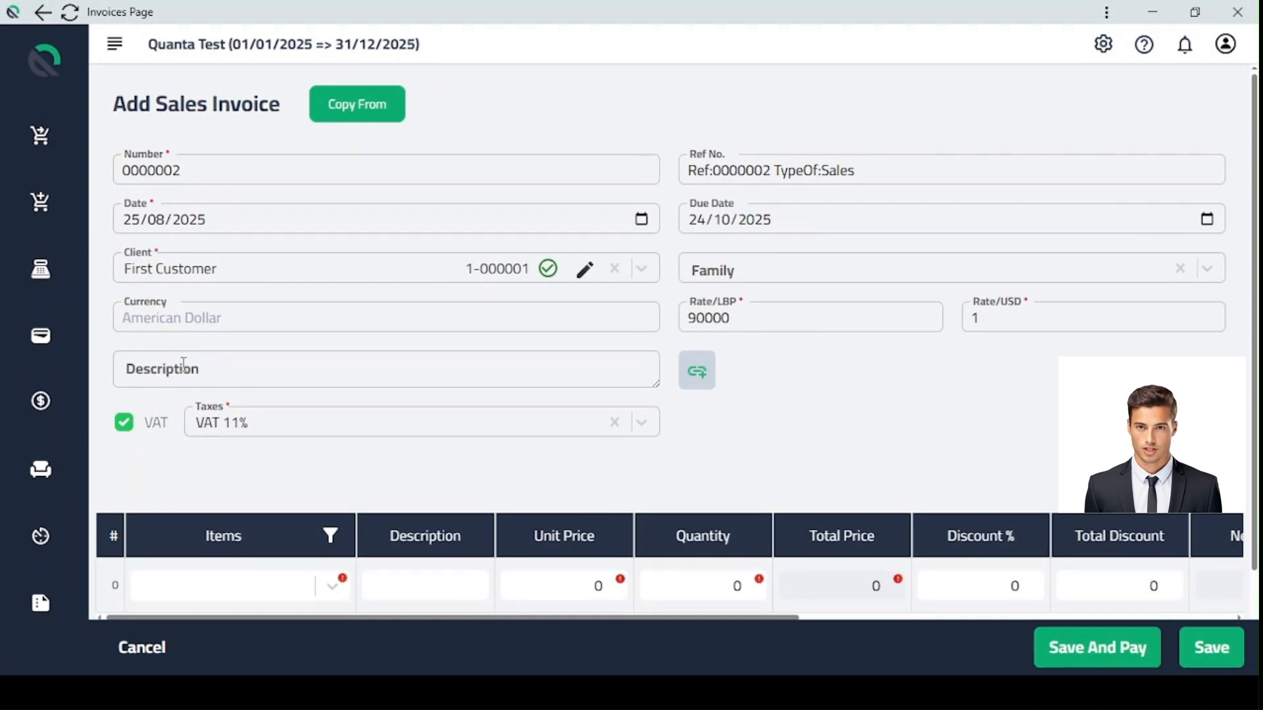
Select VAT 11% as the invoice's tax
click(156, 360)
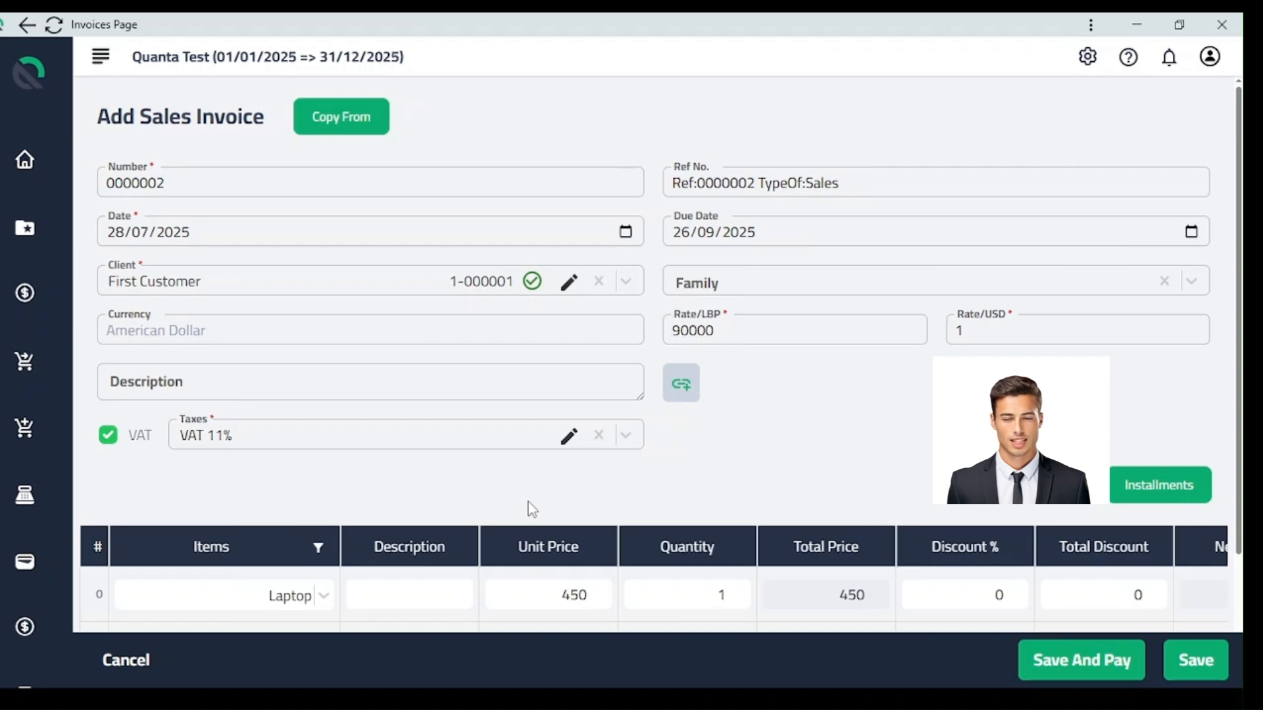
click(625, 437)
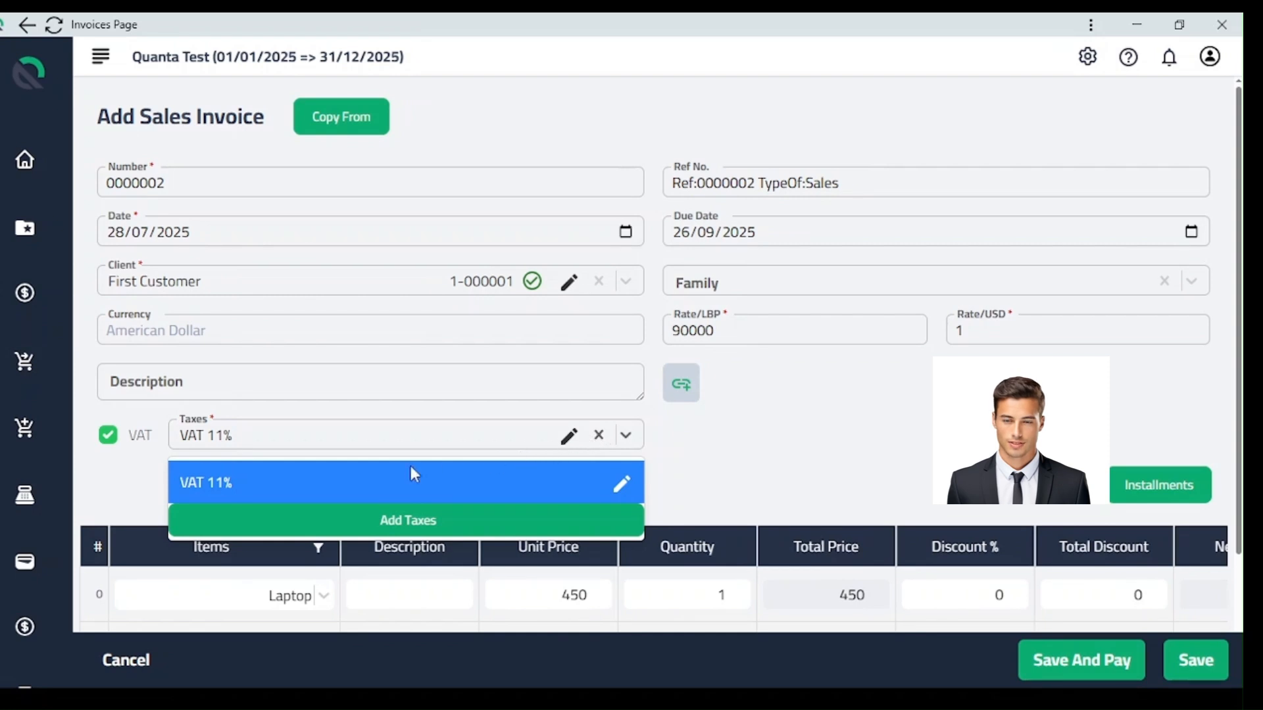
click(468, 487)
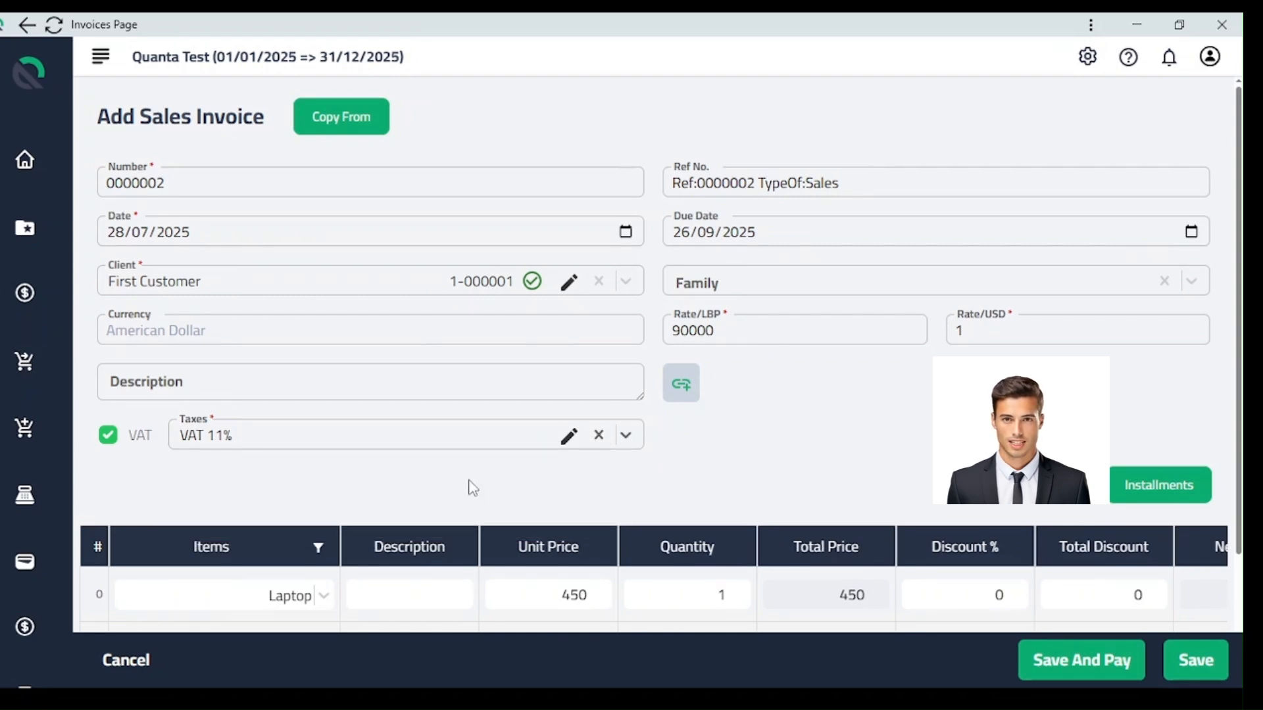
Check the tax setting in First Customer's record and close it without changes
click(571, 288)
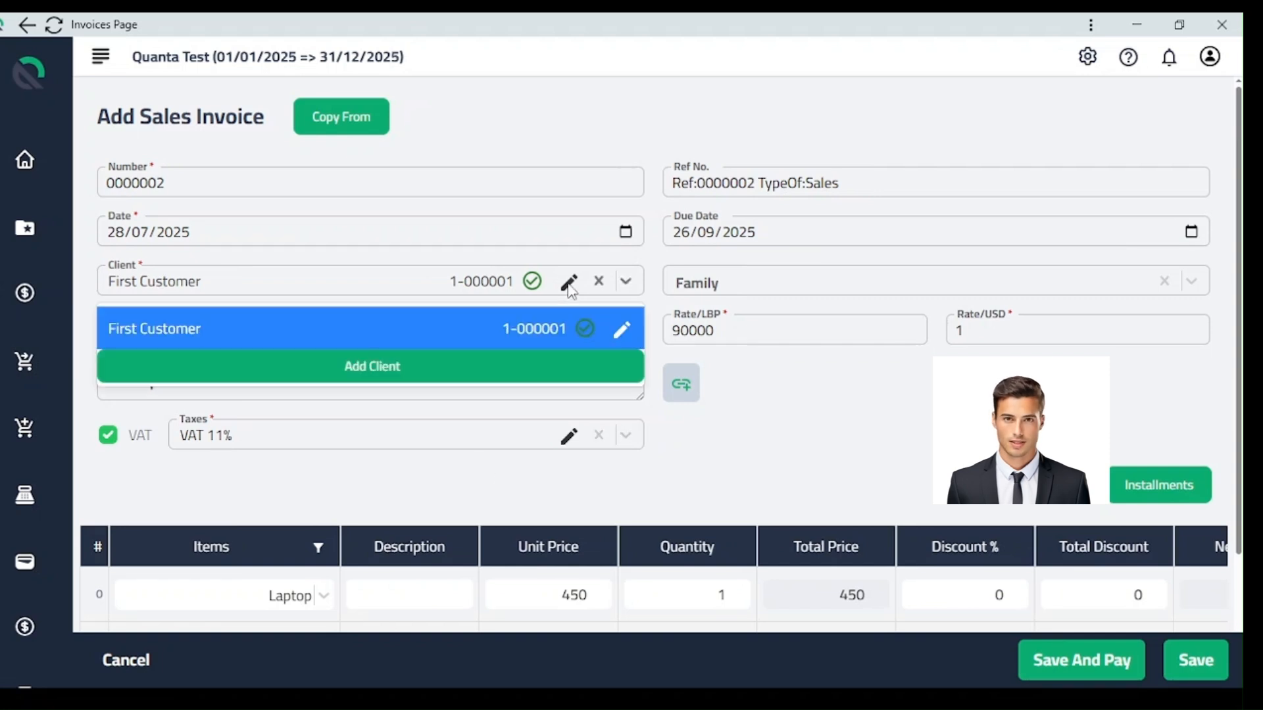
click(619, 334)
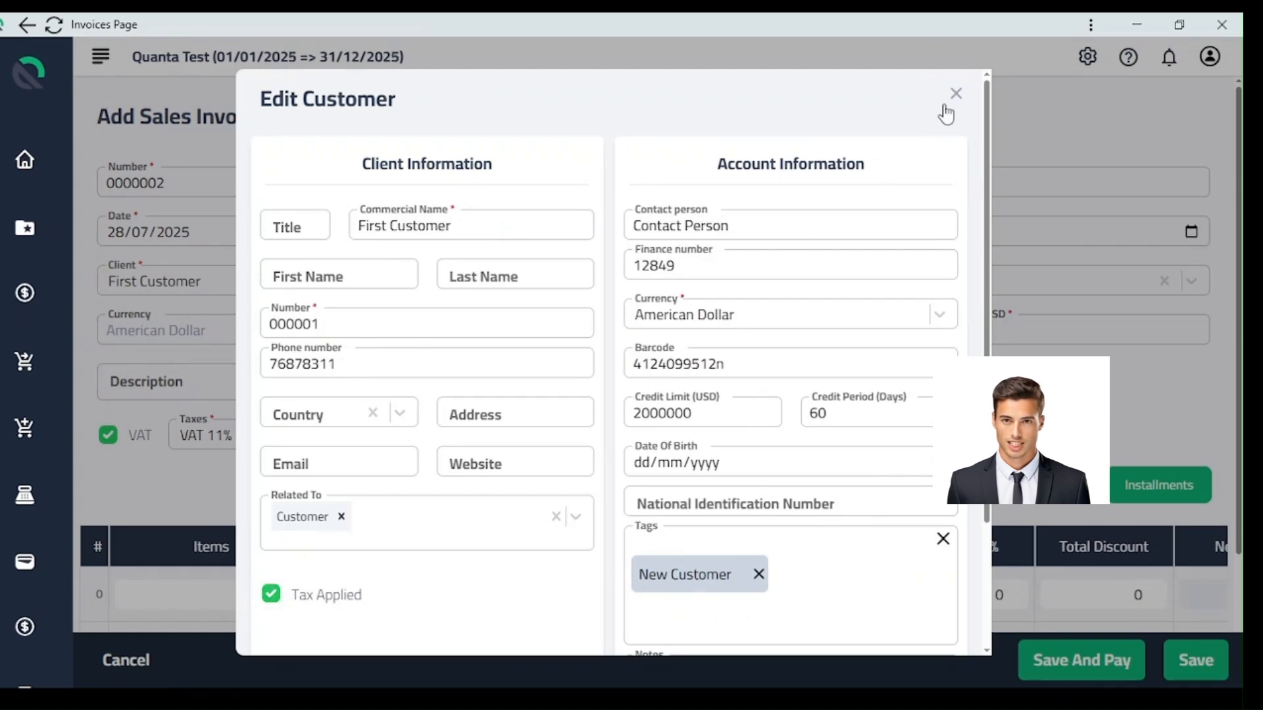
click(955, 94)
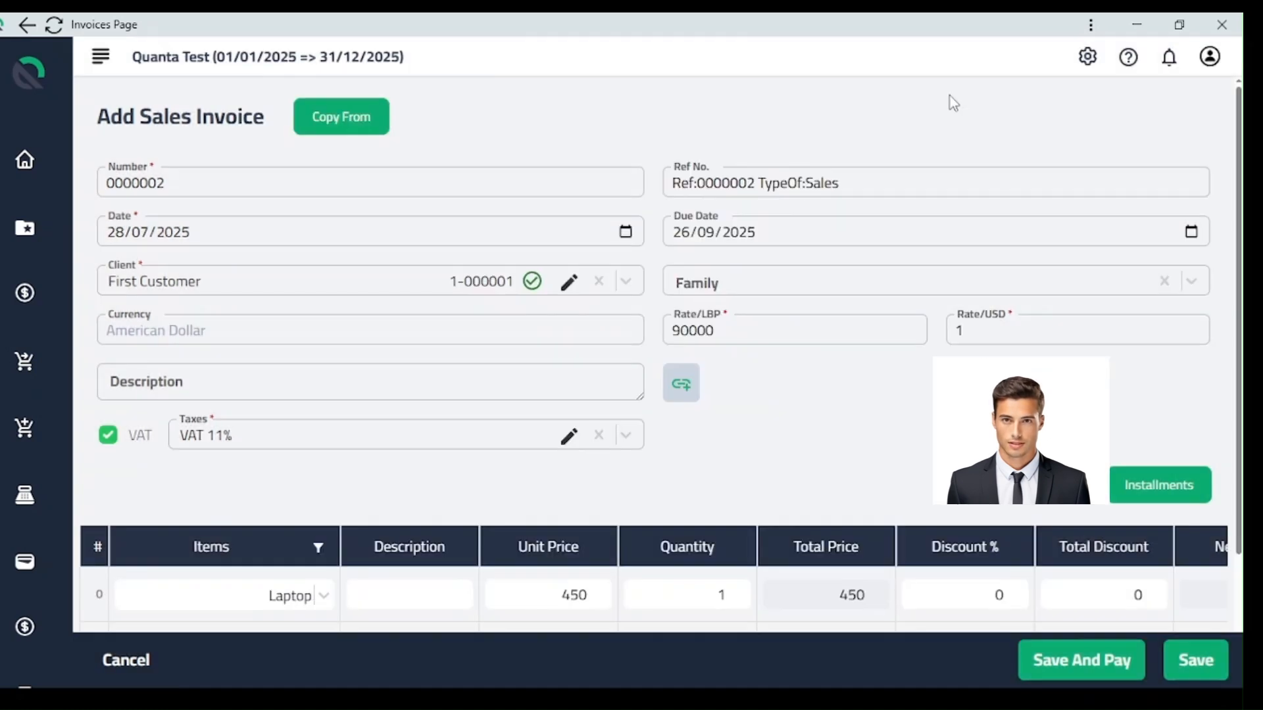
Open the Laptop item's record from the invoice row, check its tax setting, and close it without saving
click(293, 601)
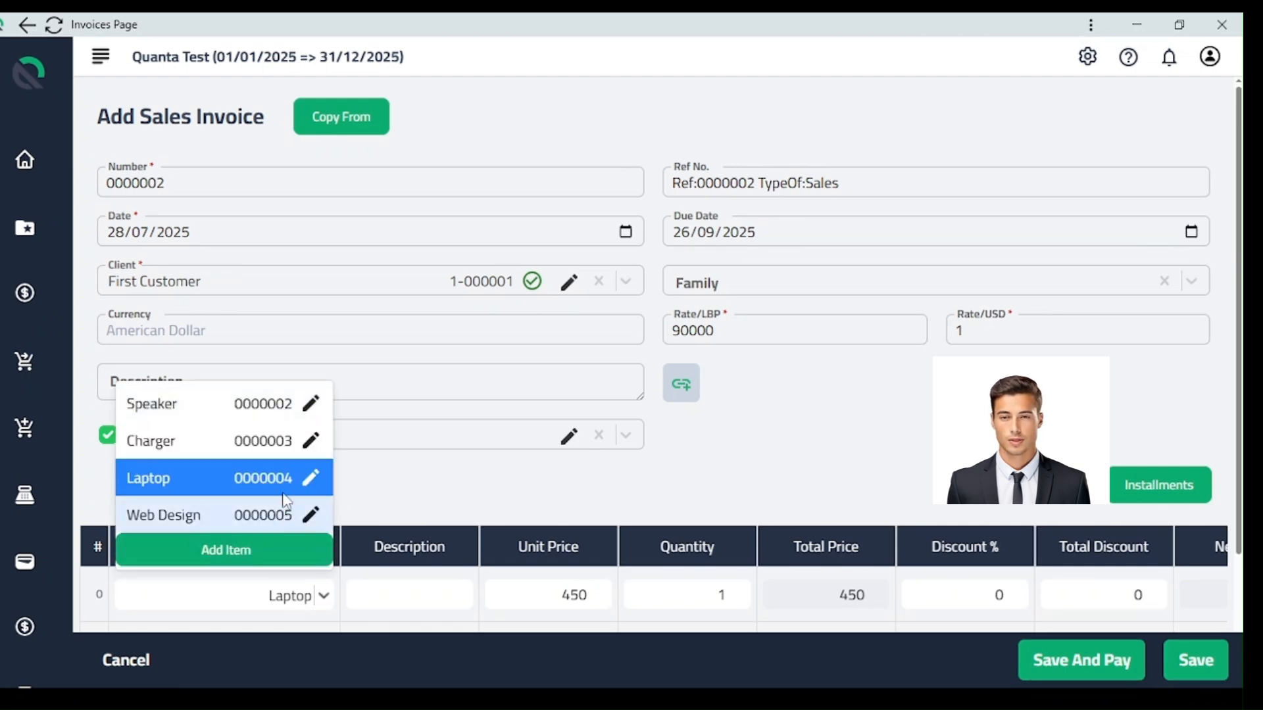
click(311, 478)
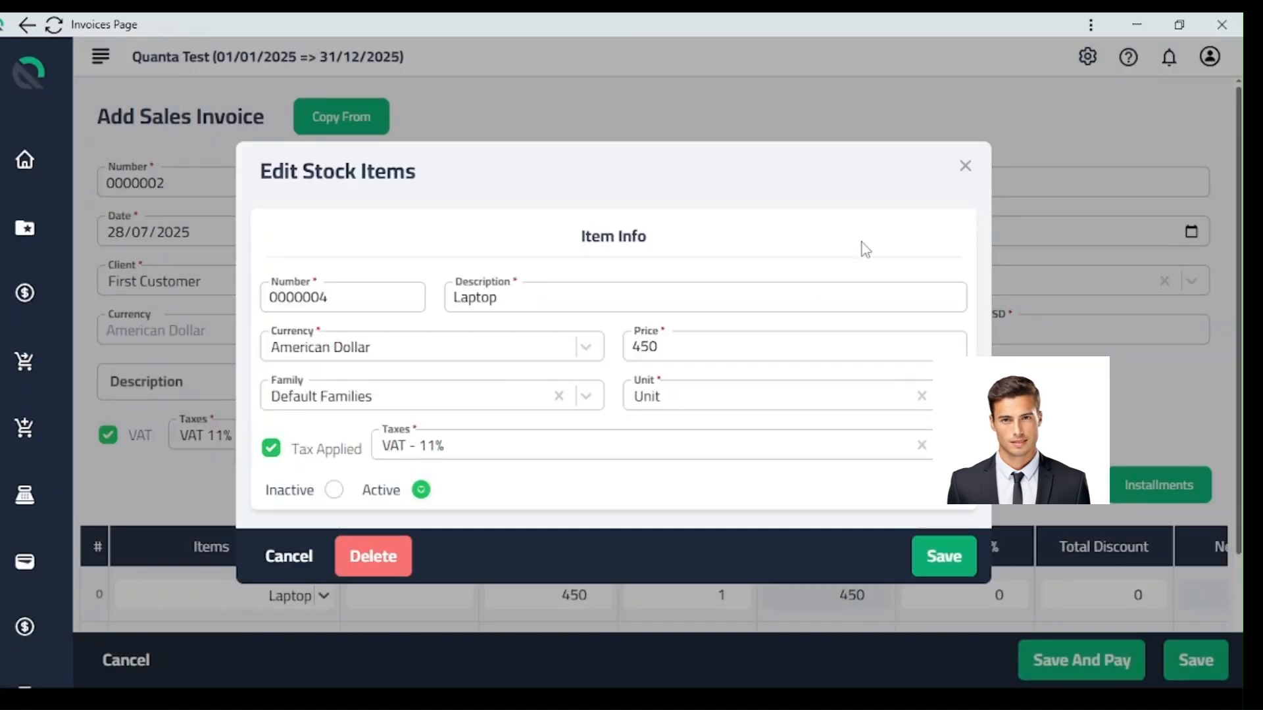
click(964, 166)
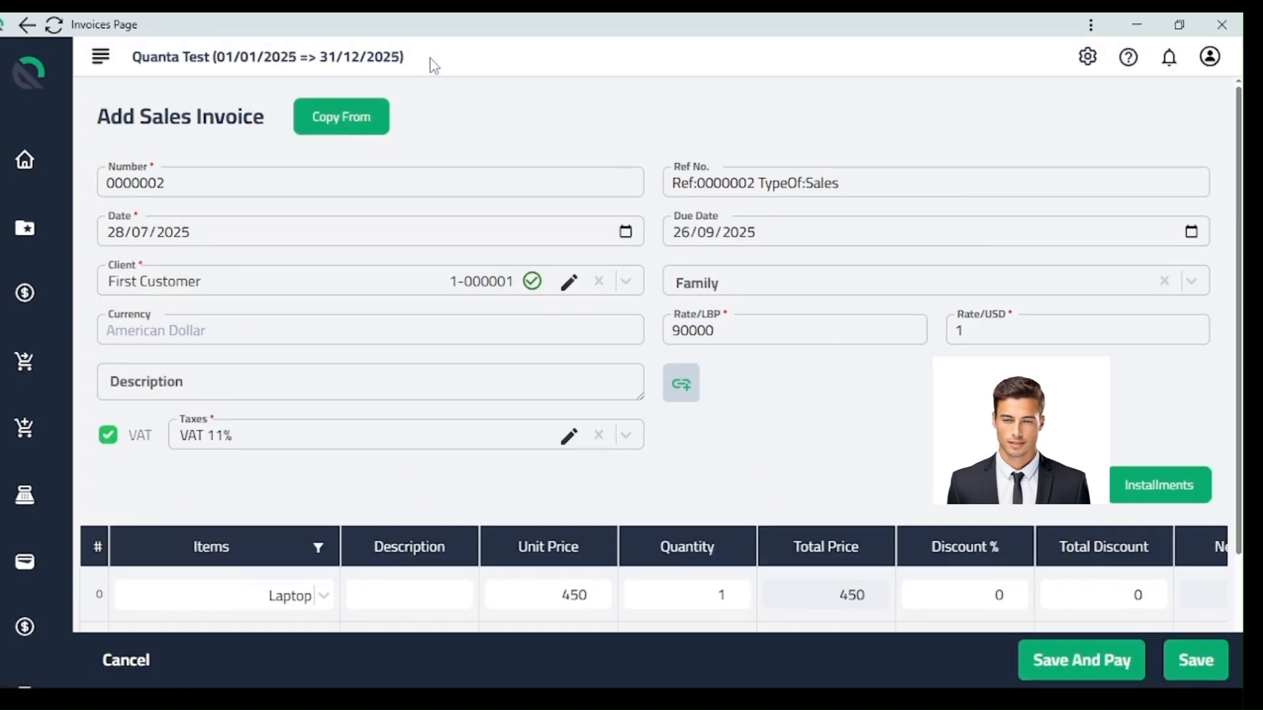
Review the accounting period, the client choices and the Laptop entry among the item choices for the invoice
drag(403, 58, 212, 76)
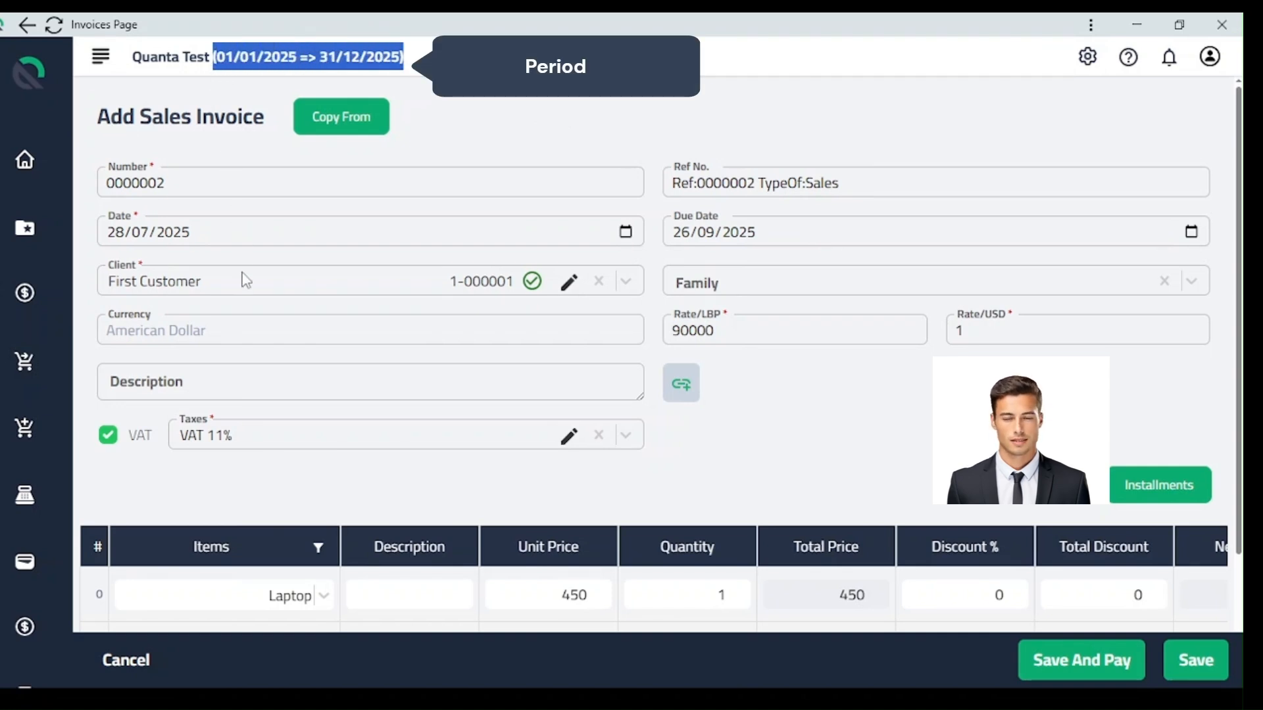
click(159, 279)
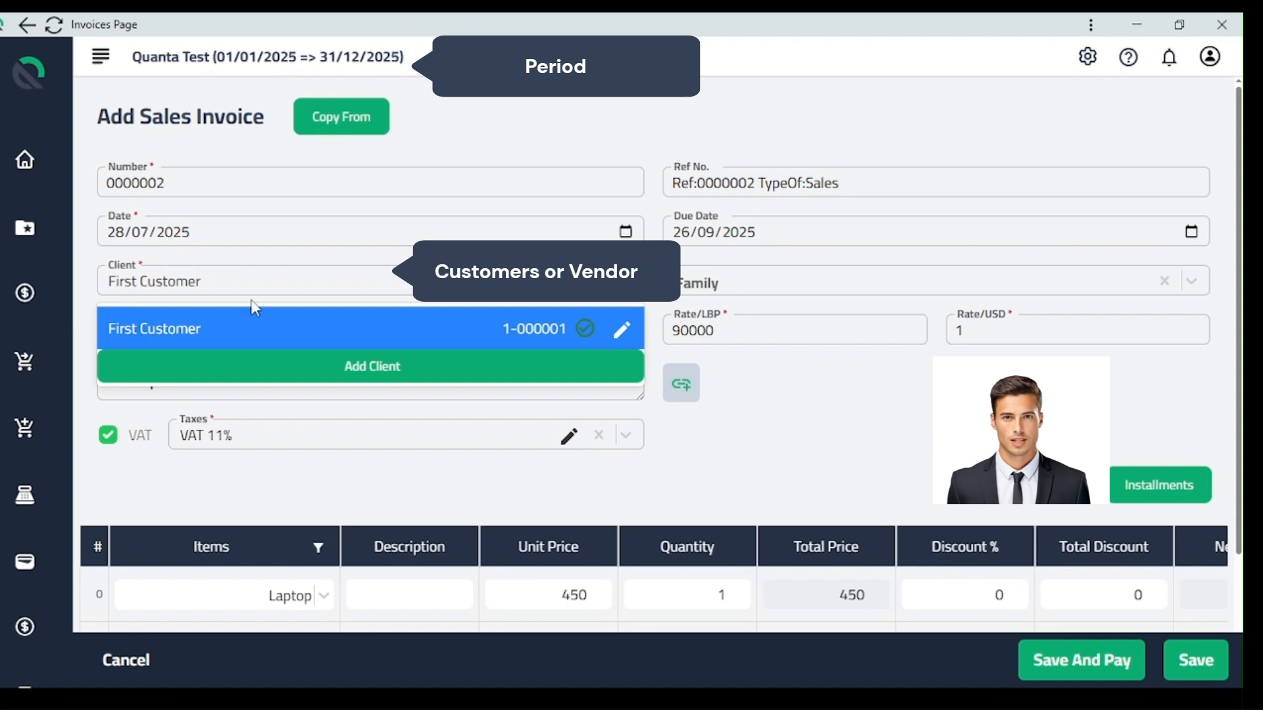
click(261, 598)
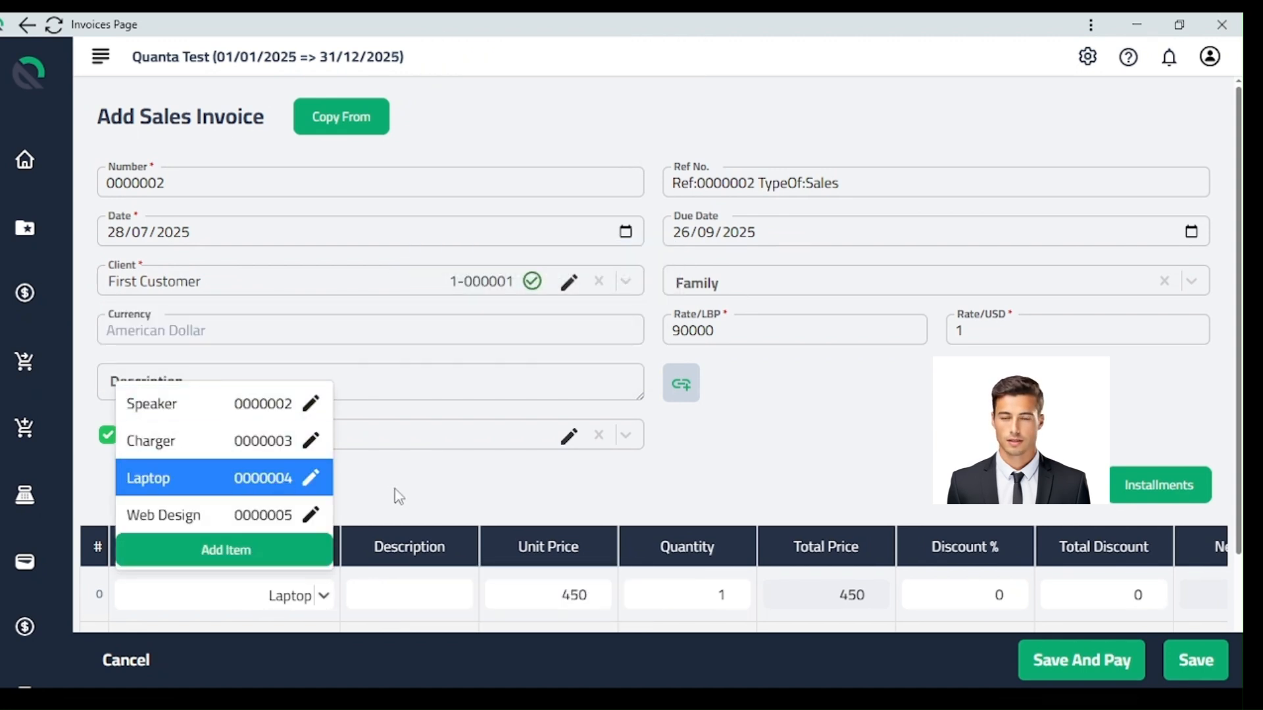
click(278, 484)
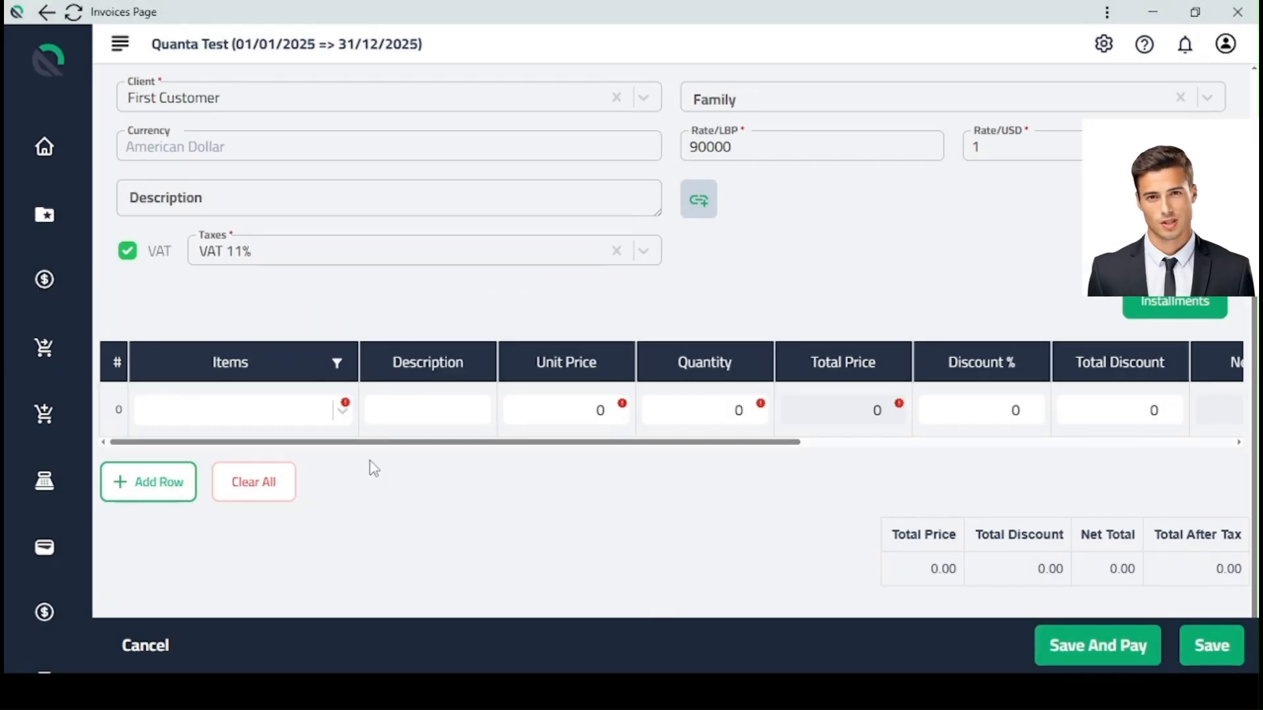
Open the type choice for adding a new item from the invoice row and close it without adding anything
click(347, 414)
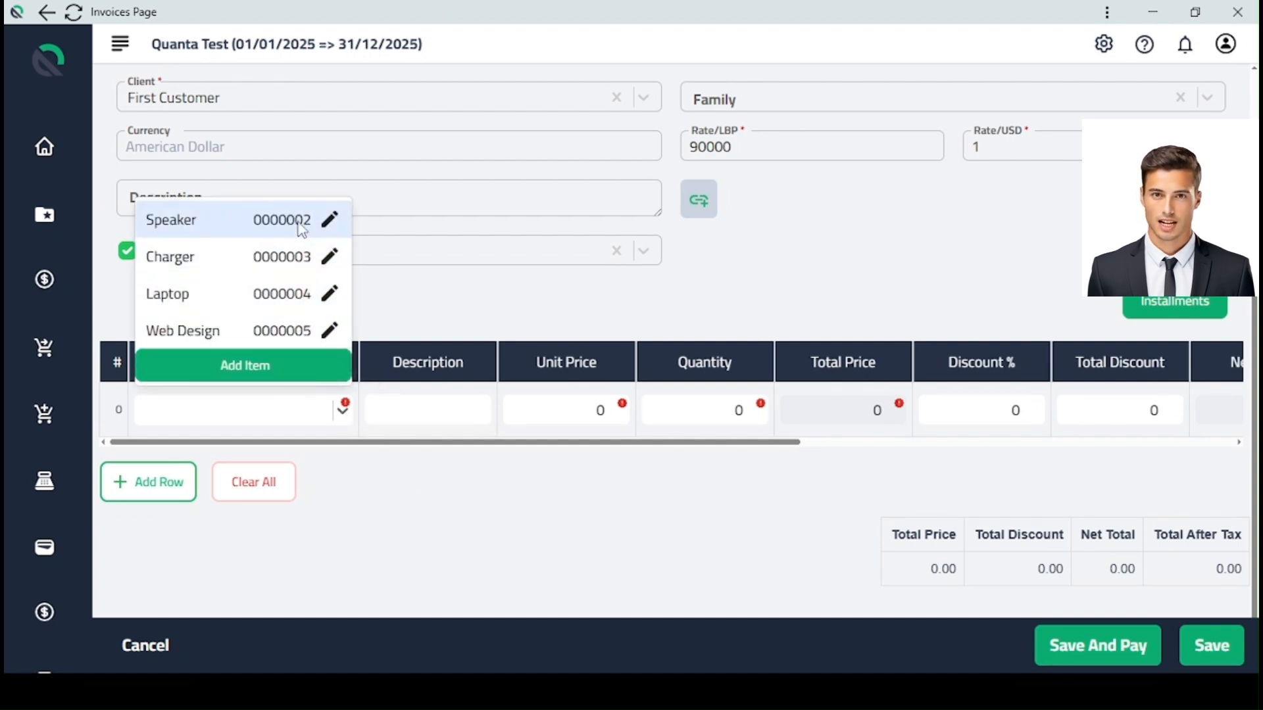
click(331, 331)
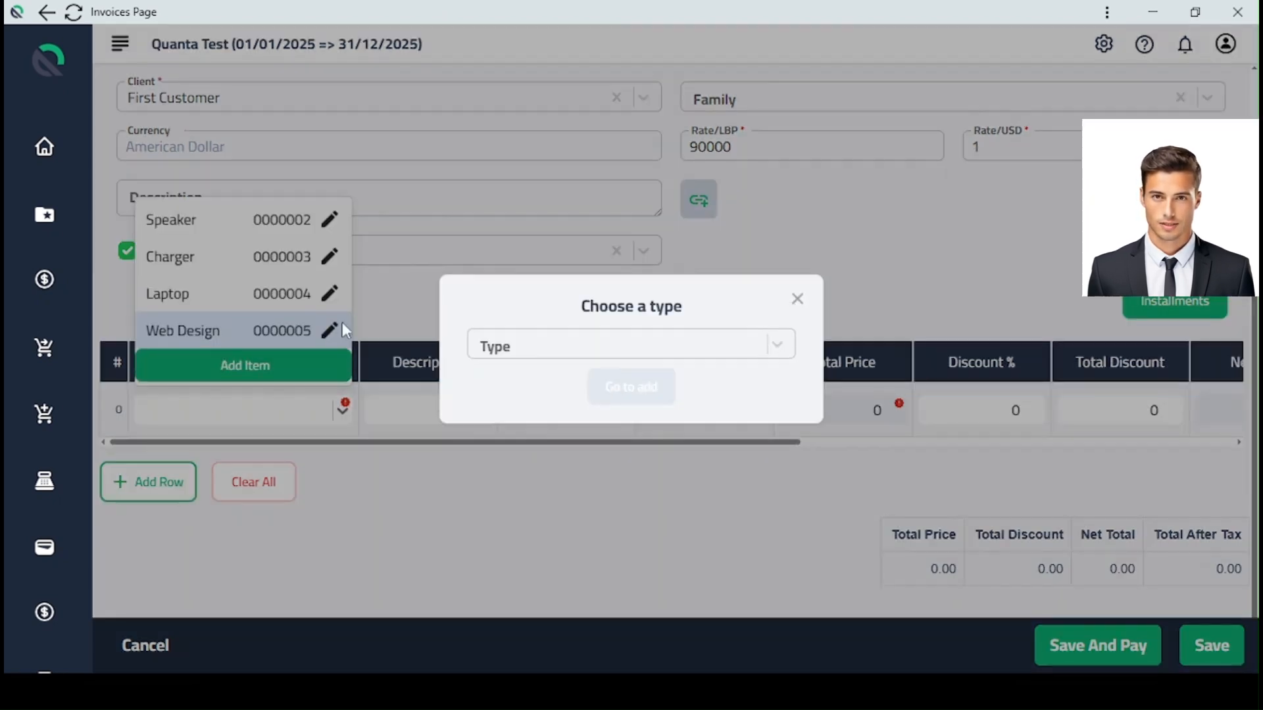
click(797, 313)
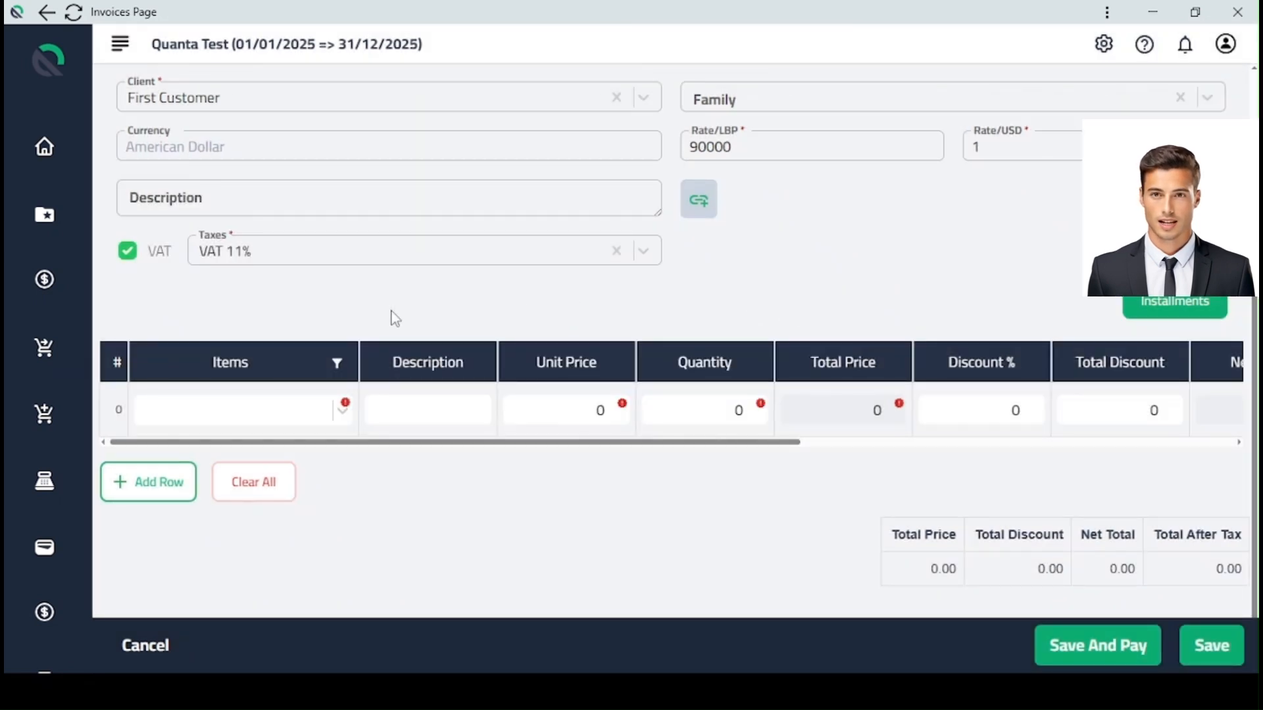
Choose Laptop as the invoice row's item and set its discount to 5%
click(343, 410)
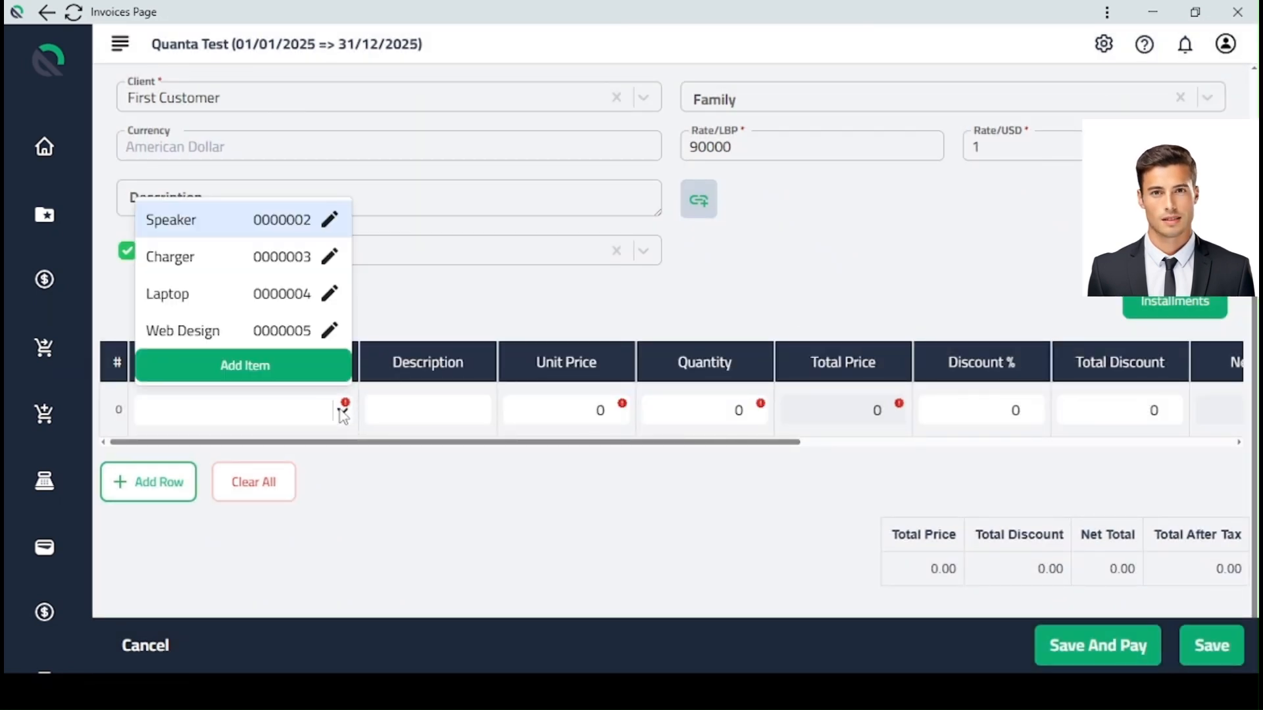
click(303, 295)
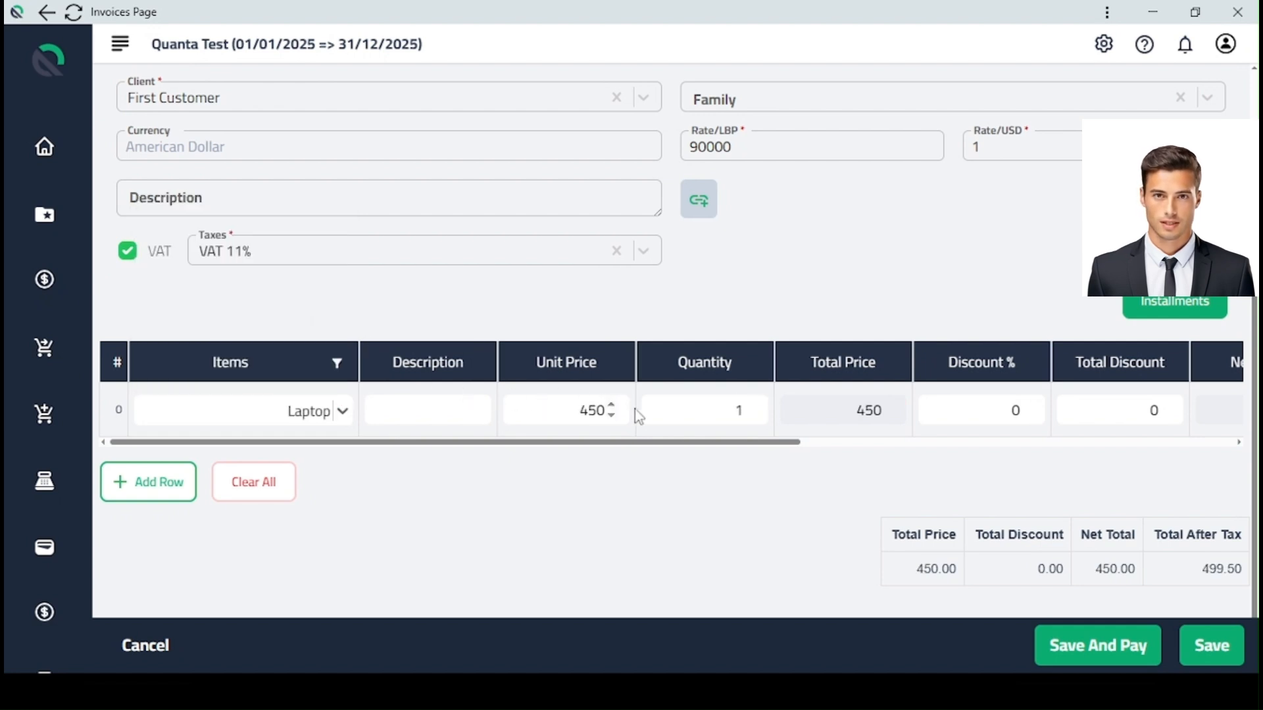
drag(744, 451, 951, 488)
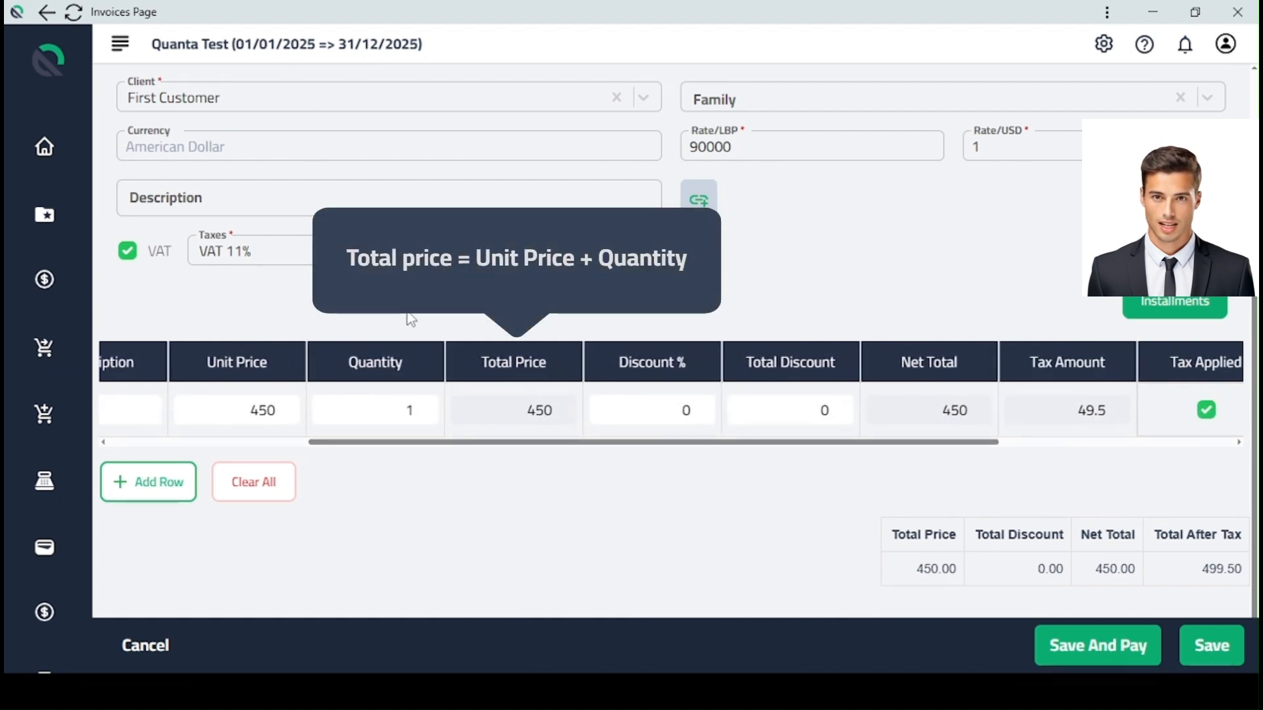
click(697, 405)
click(697, 405)
click(697, 405)
click(697, 406)
click(697, 405)
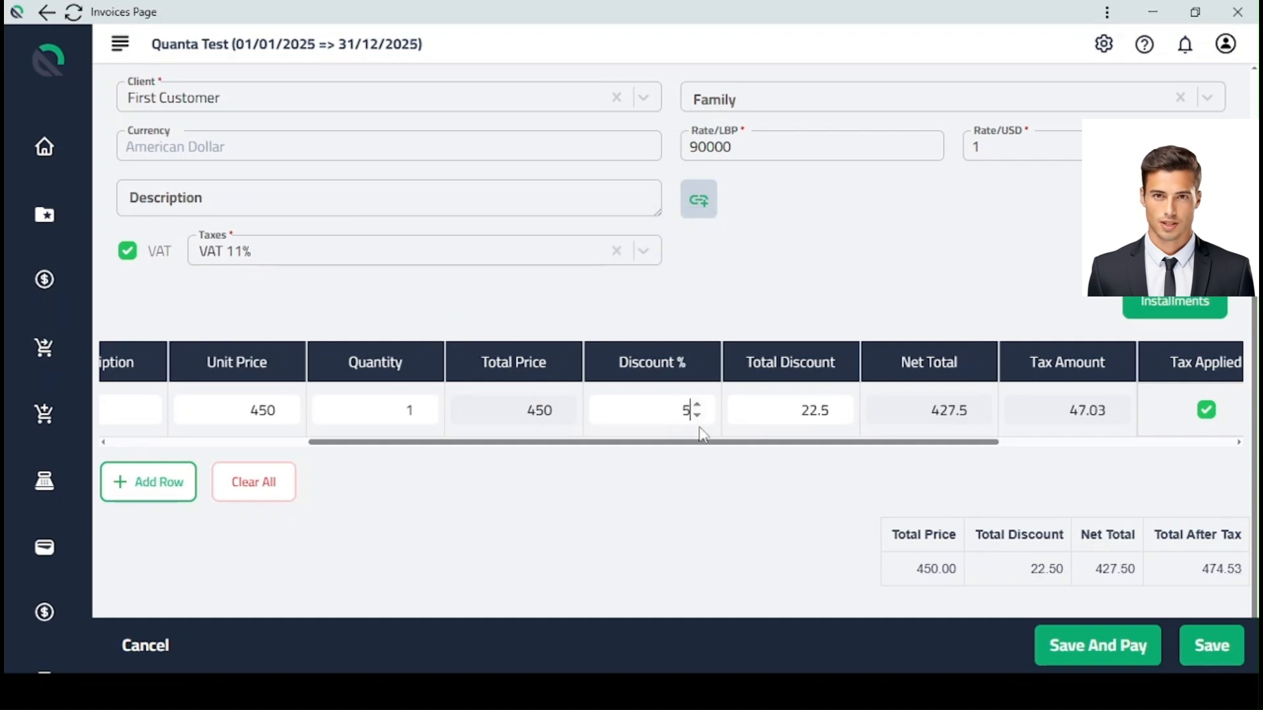
Turn the Laptop row's applied tax off and on again, and reselect VAT as its tax
drag(726, 449, 863, 479)
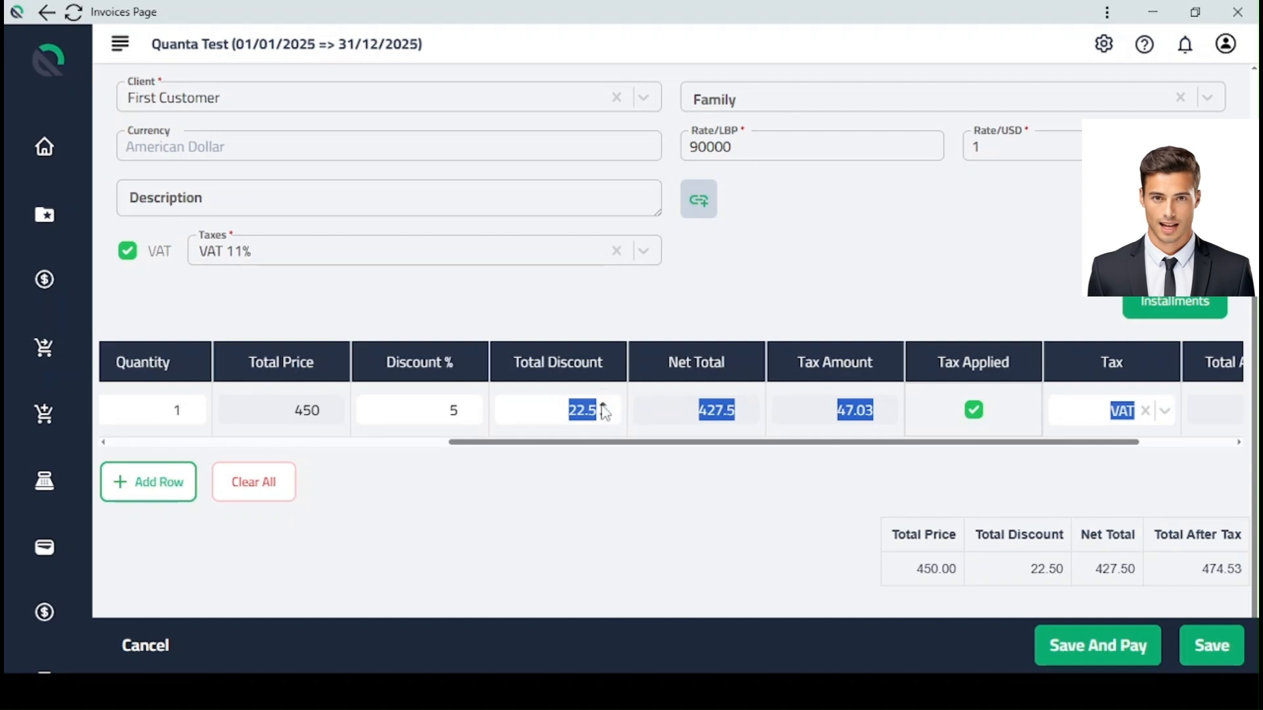
click(564, 483)
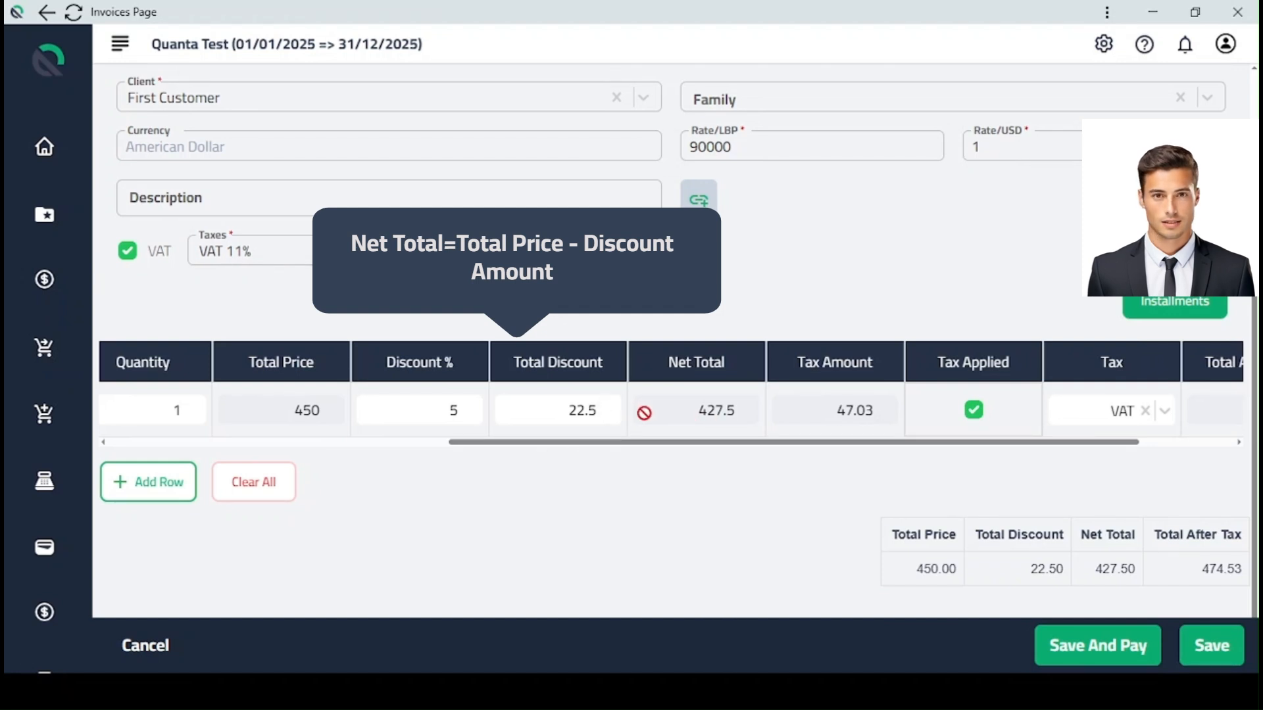
drag(699, 445, 812, 456)
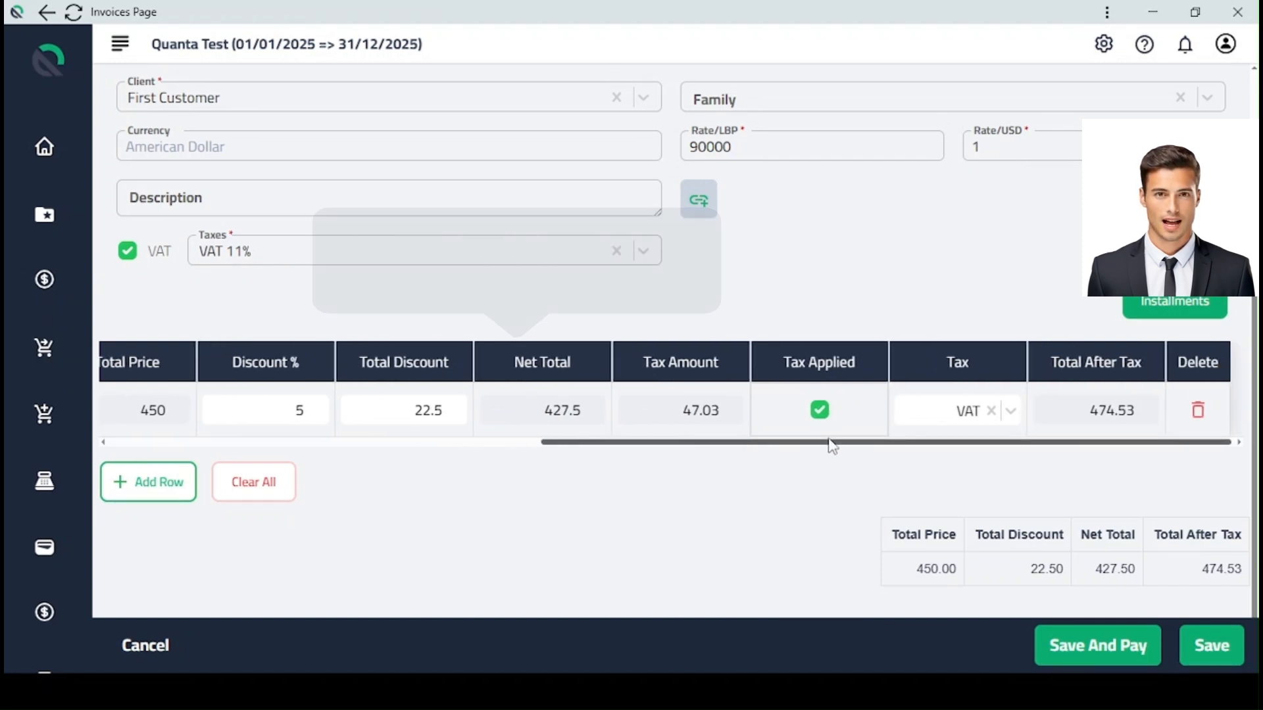
click(821, 411)
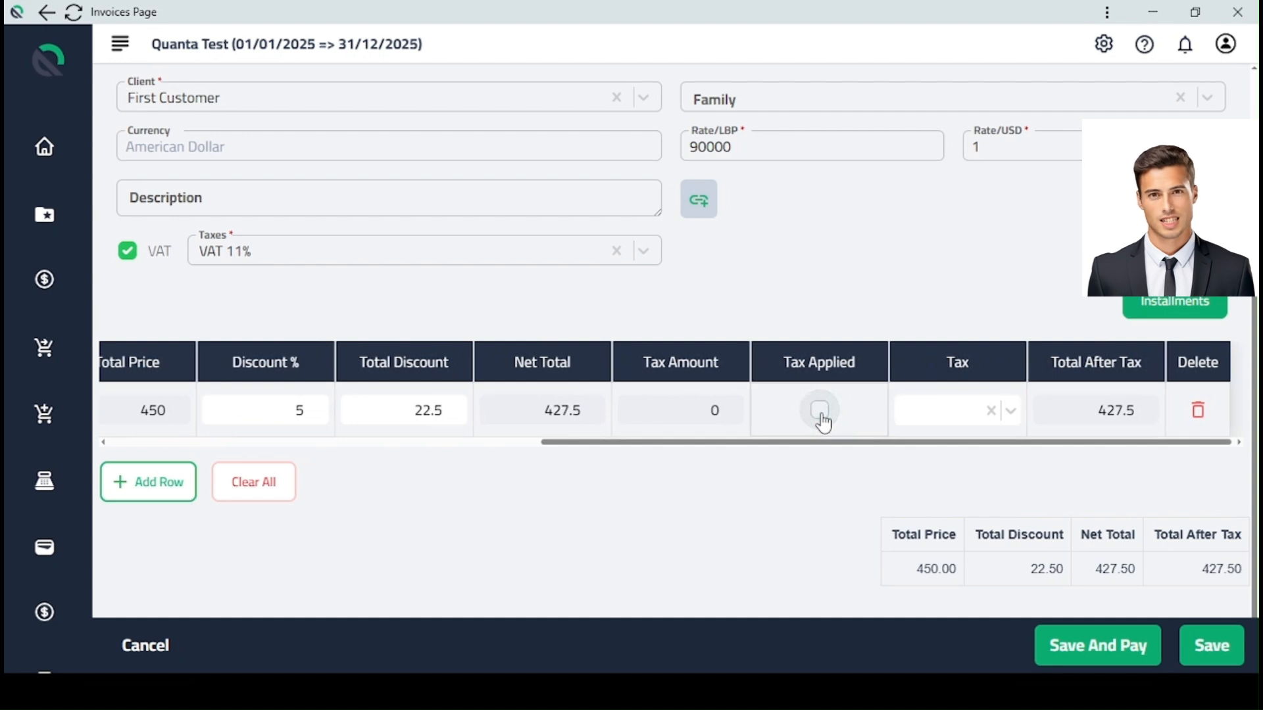
click(822, 424)
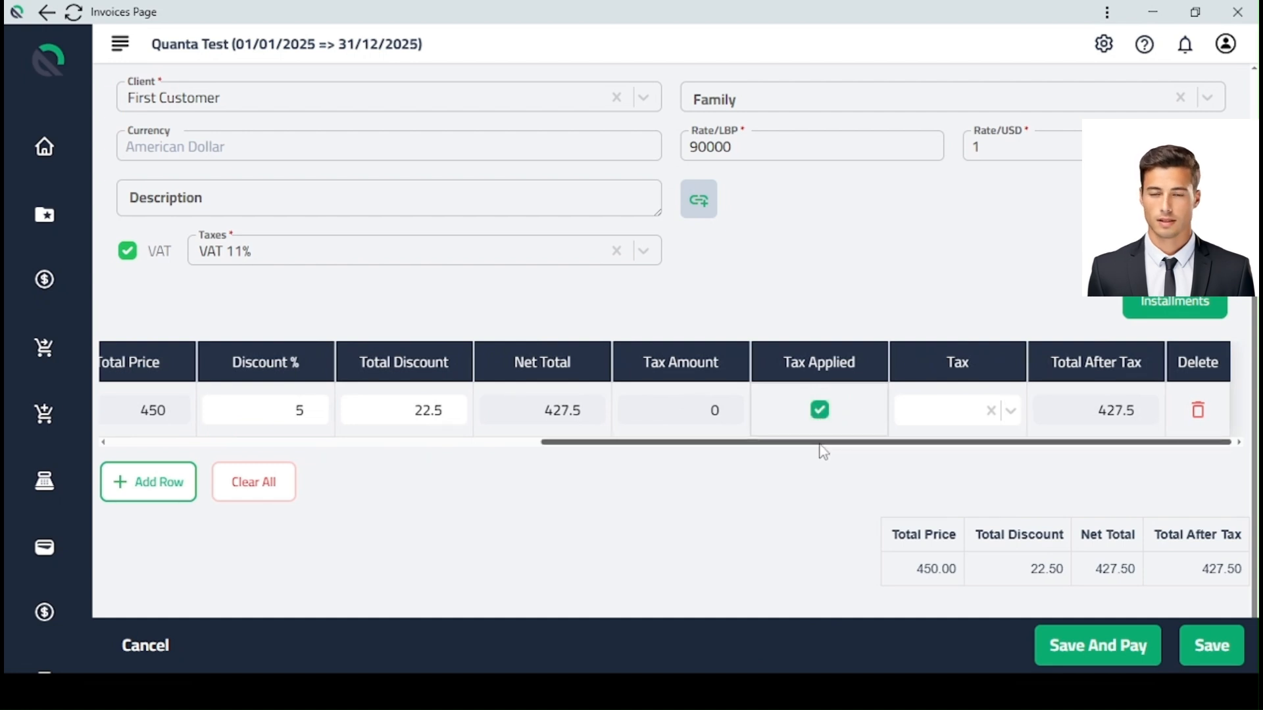
click(1011, 412)
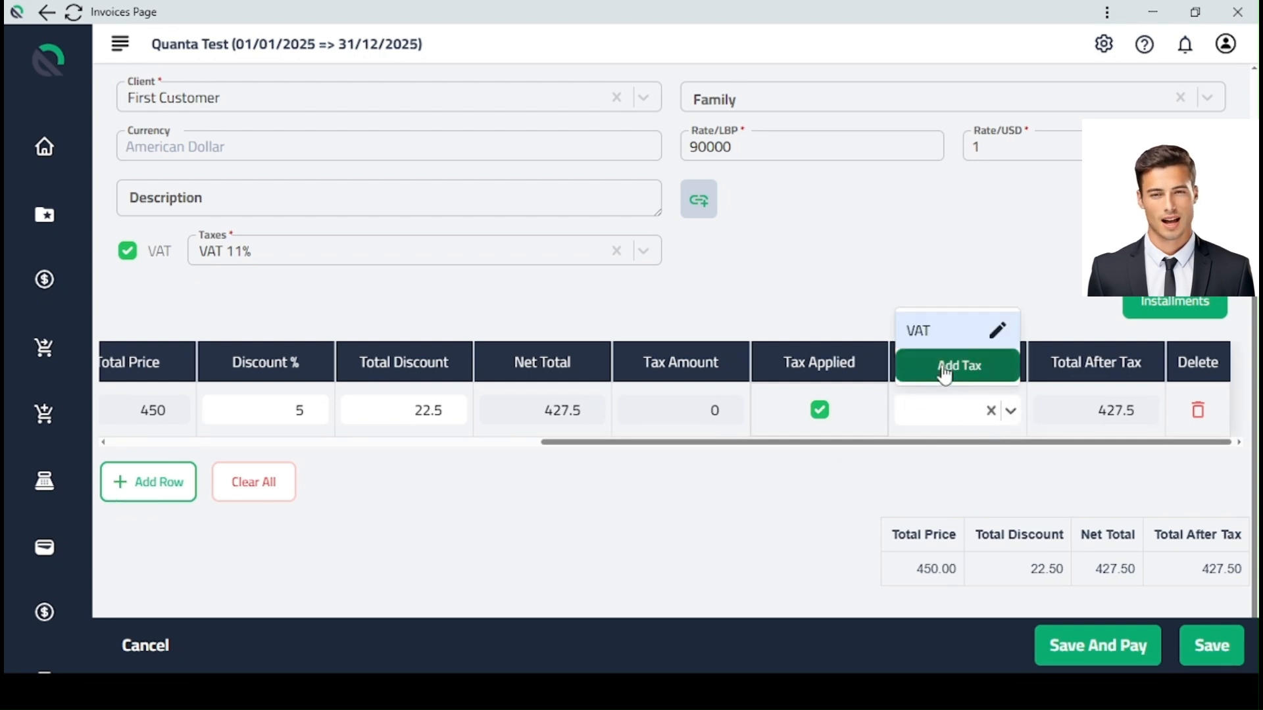
click(970, 330)
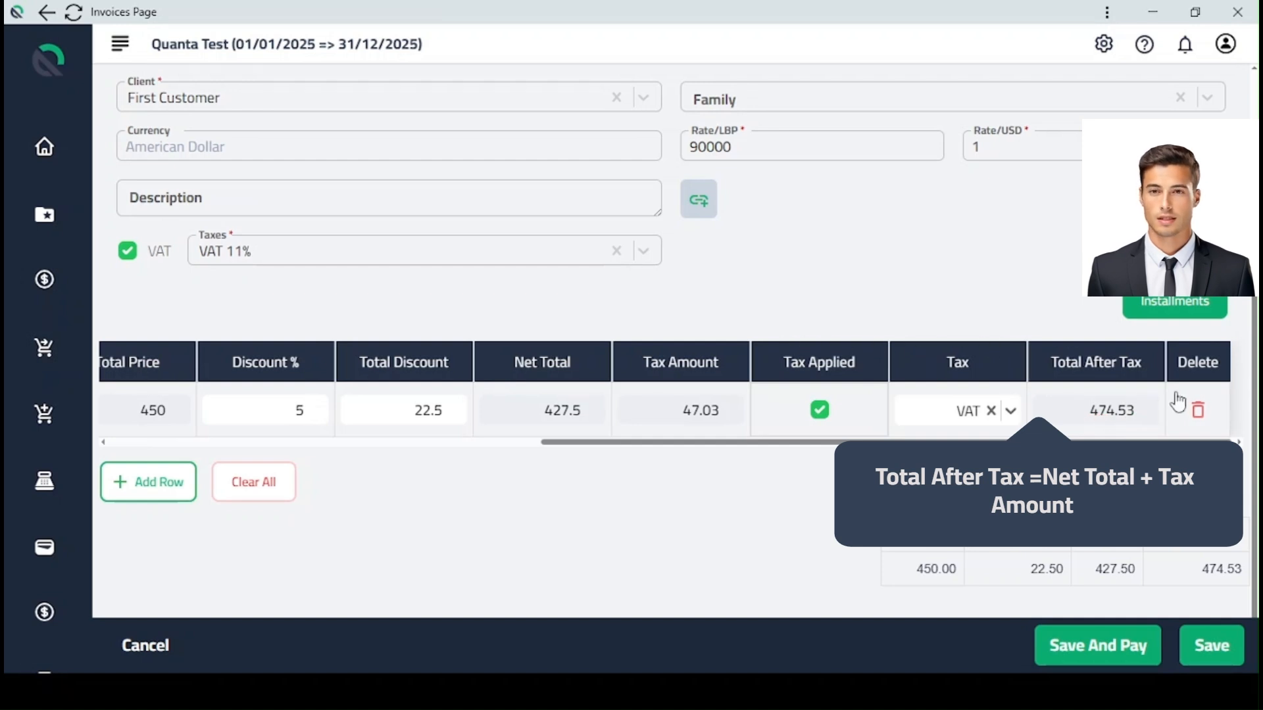
Add an empty item row to the invoice, cancelling both the Laptop row's deletion and the clearing of all rows
click(1197, 410)
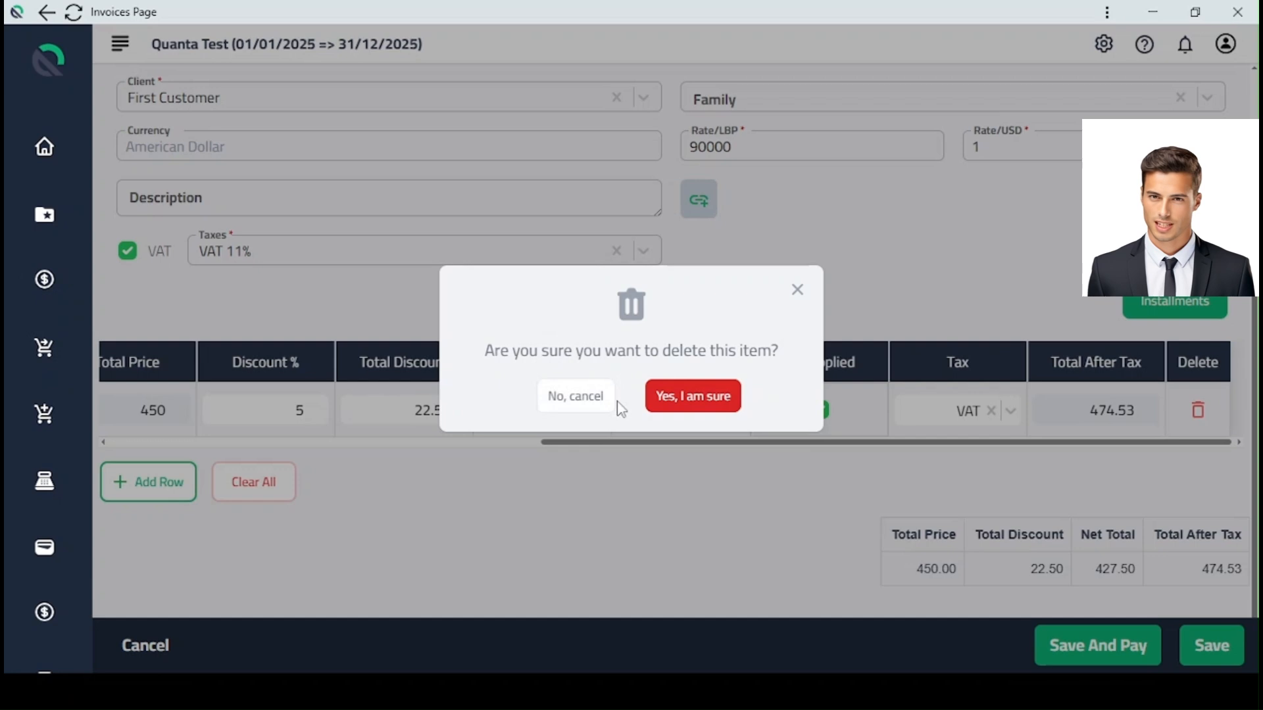
click(584, 397)
click(156, 480)
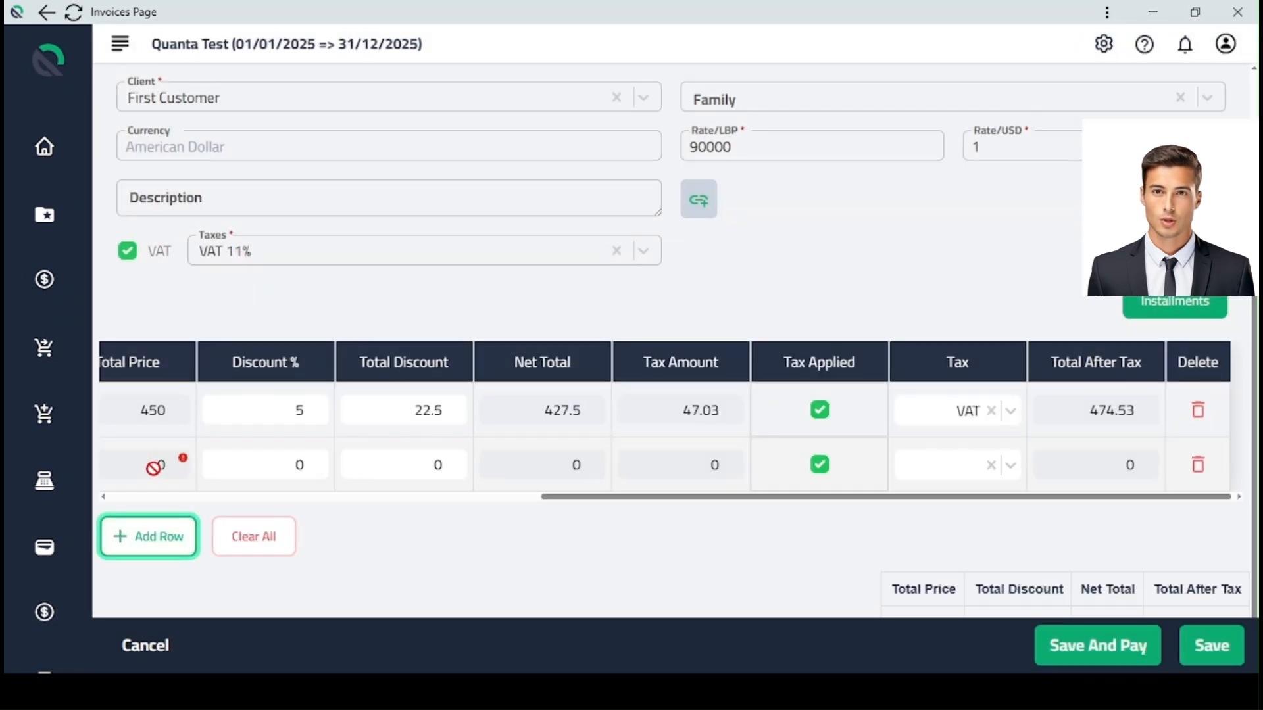
click(274, 536)
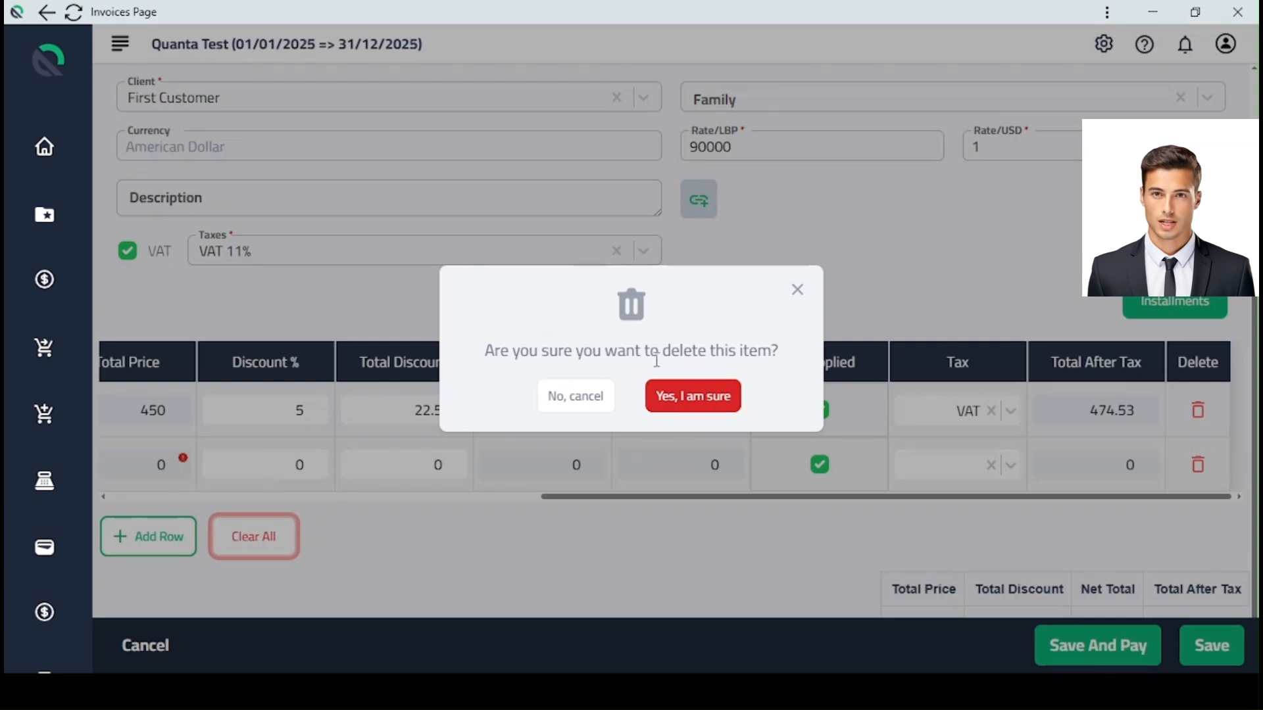
click(556, 397)
Compare the start date in the Speaker invoice's installments with the invoice's due date
scroll(854, 473, down, 1)
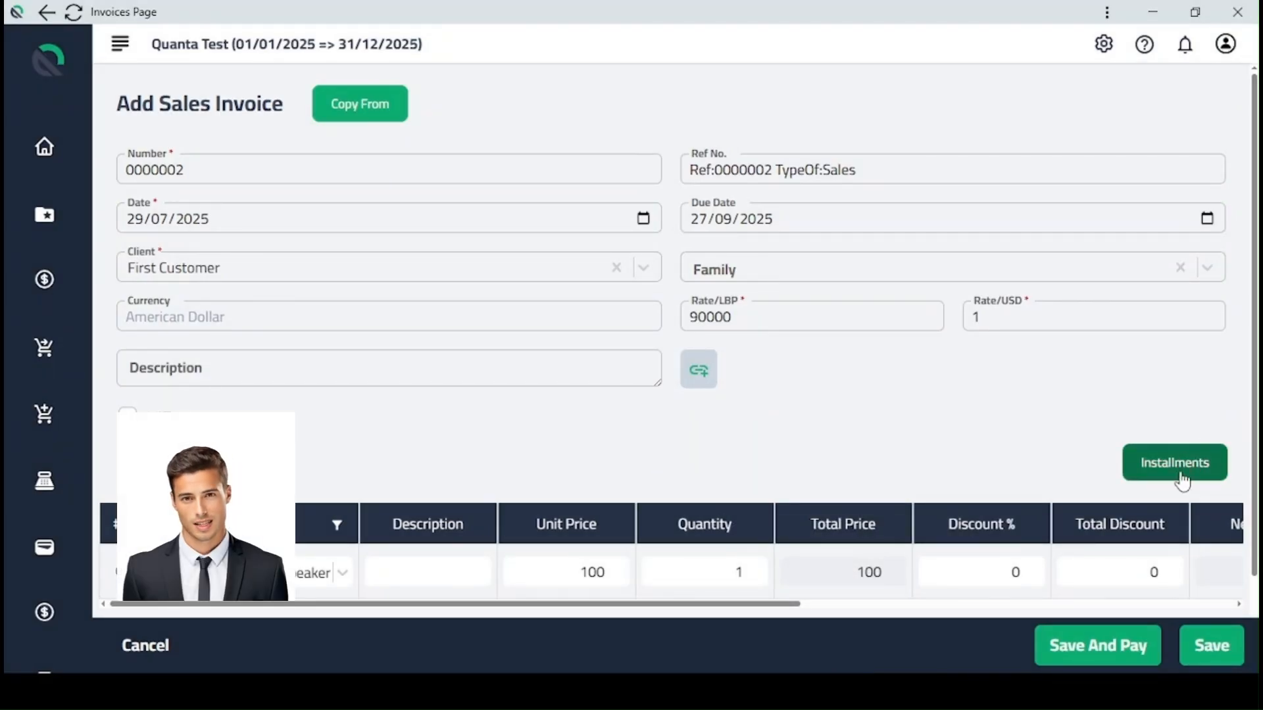
click(1176, 470)
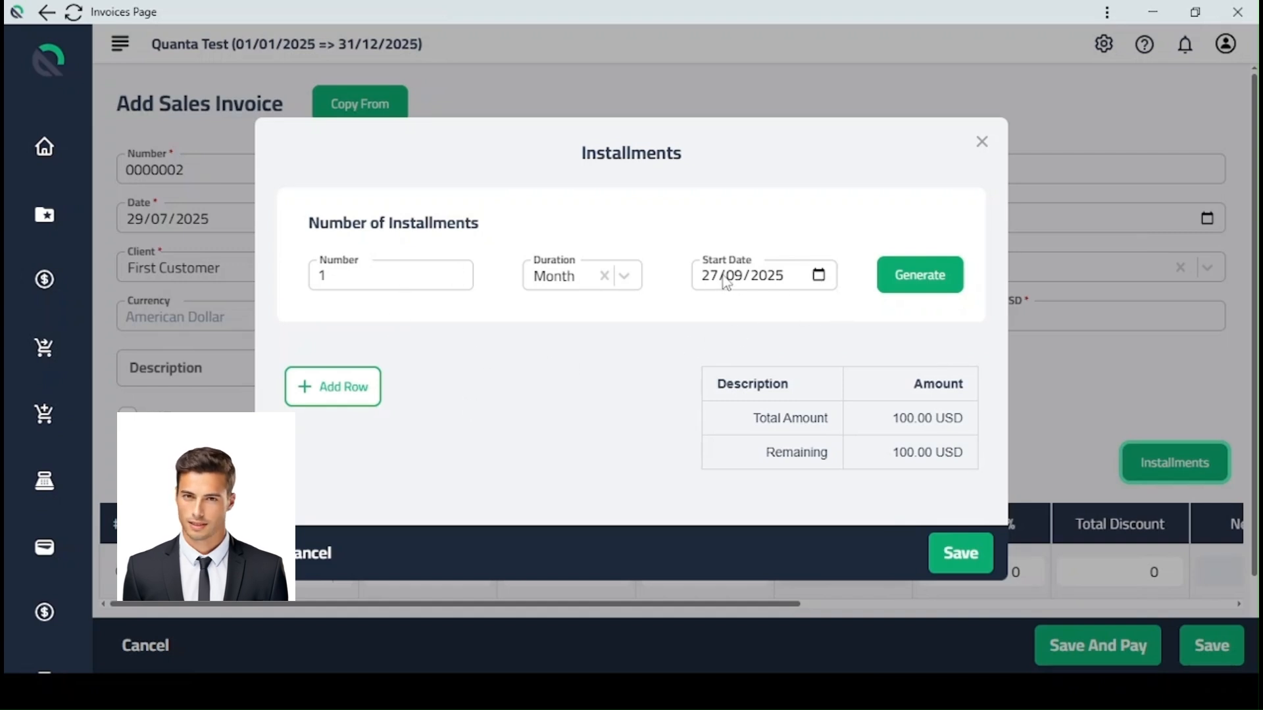
click(980, 144)
click(720, 232)
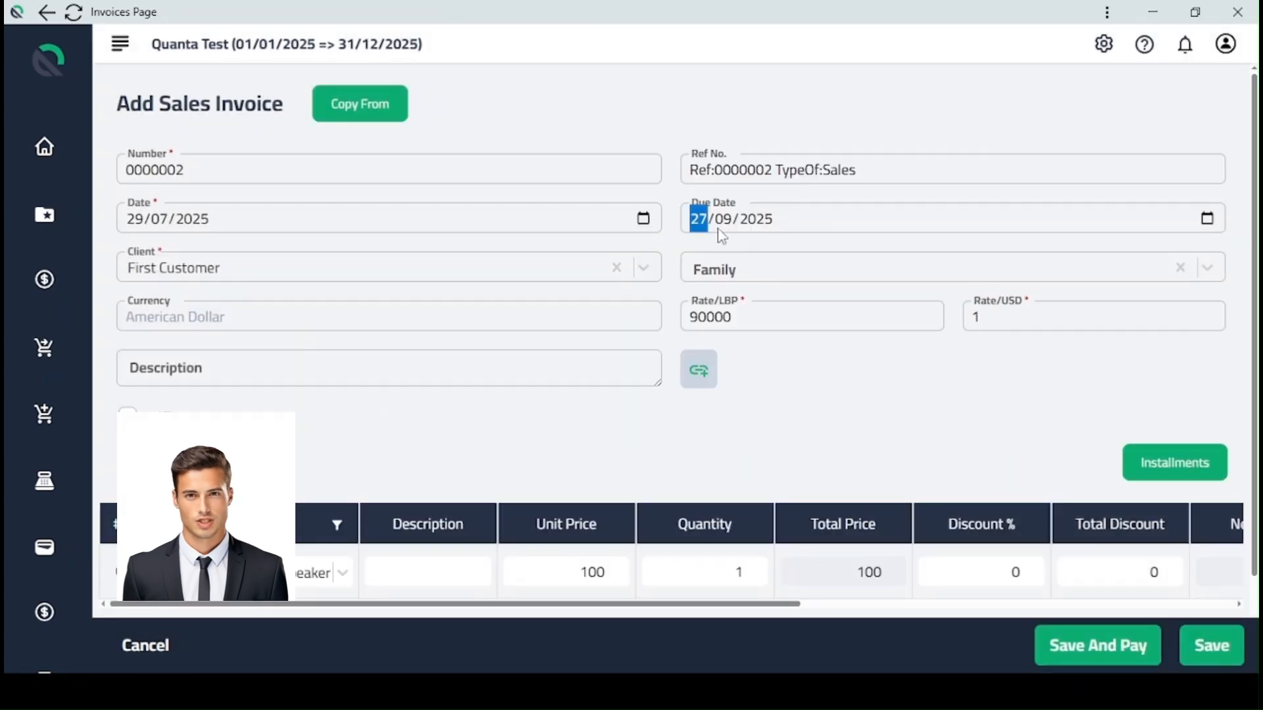
Generate 5 installments for the invoice with a duration of Month
click(1163, 462)
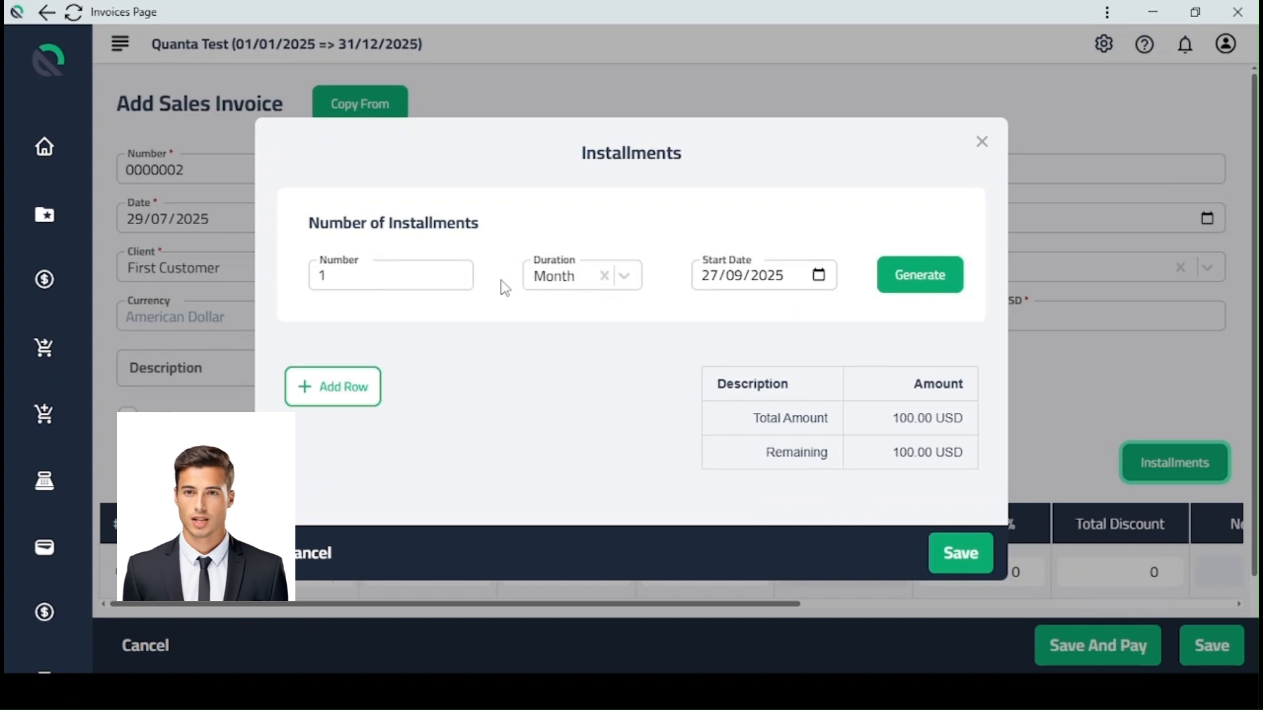
double_click(380, 280)
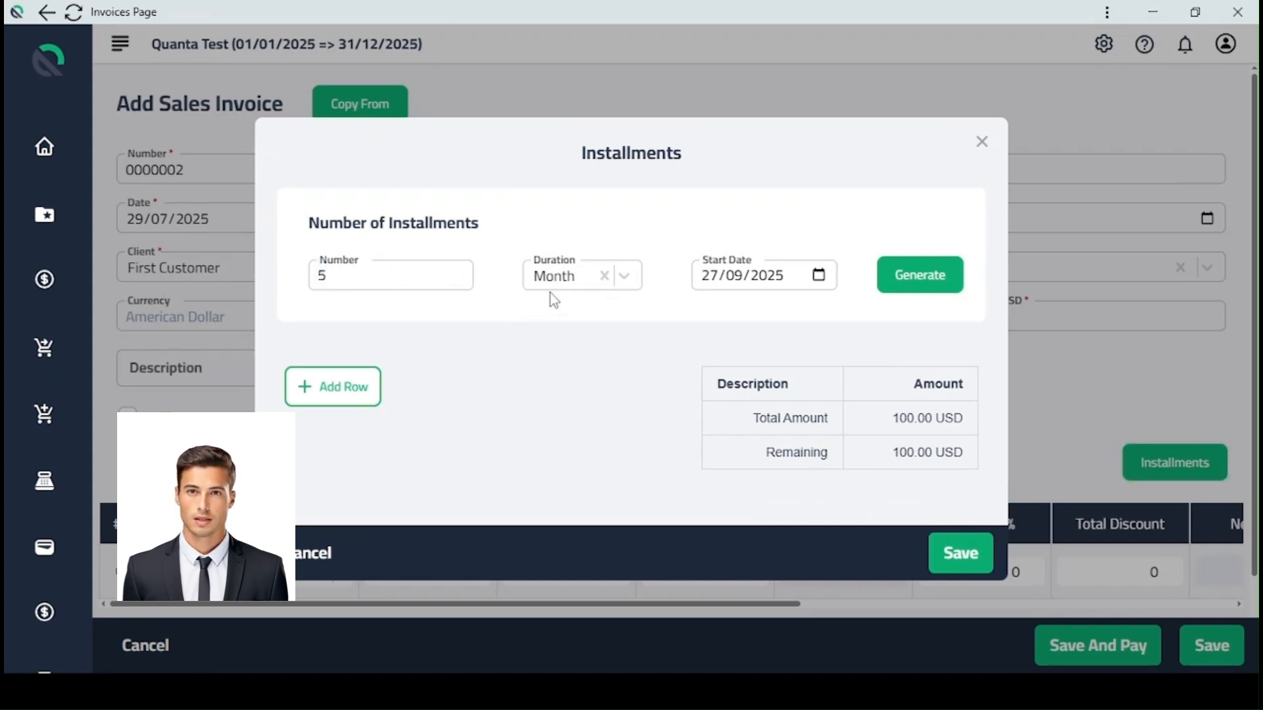
click(569, 285)
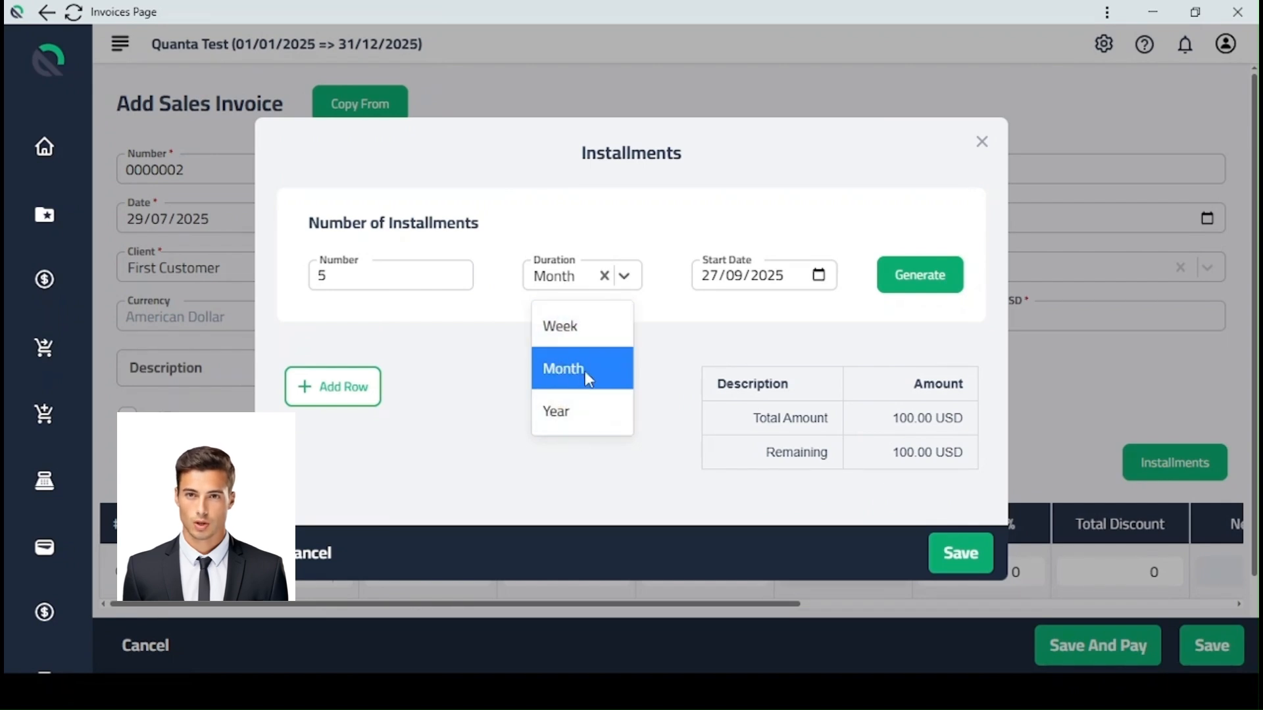
click(602, 376)
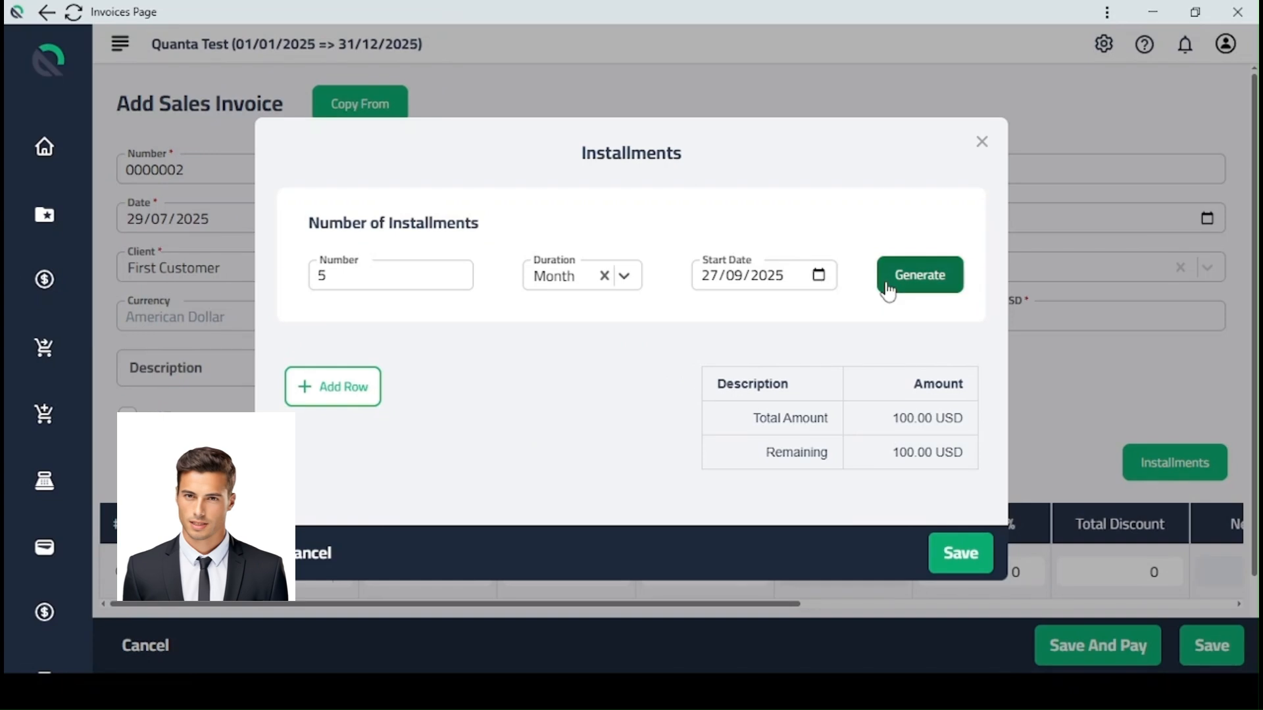
click(909, 287)
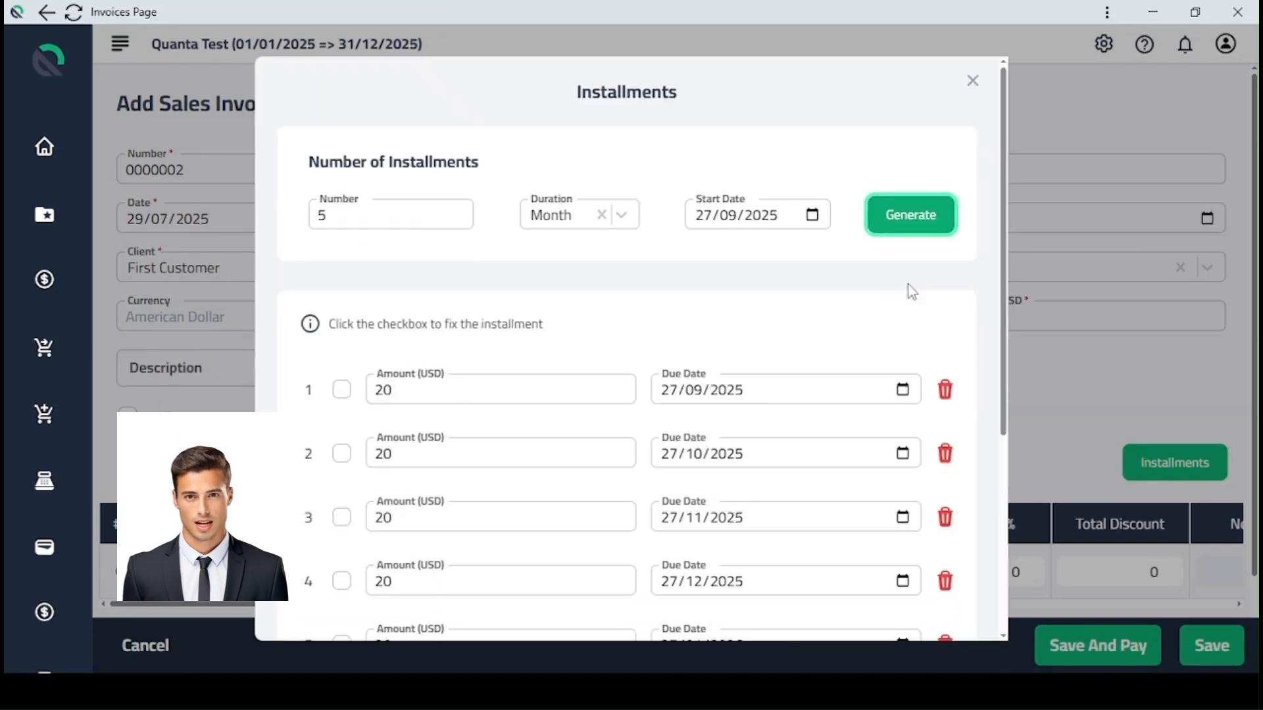
Review the amounts and due dates of the generated installments against the start date
scroll(658, 272, down, 1)
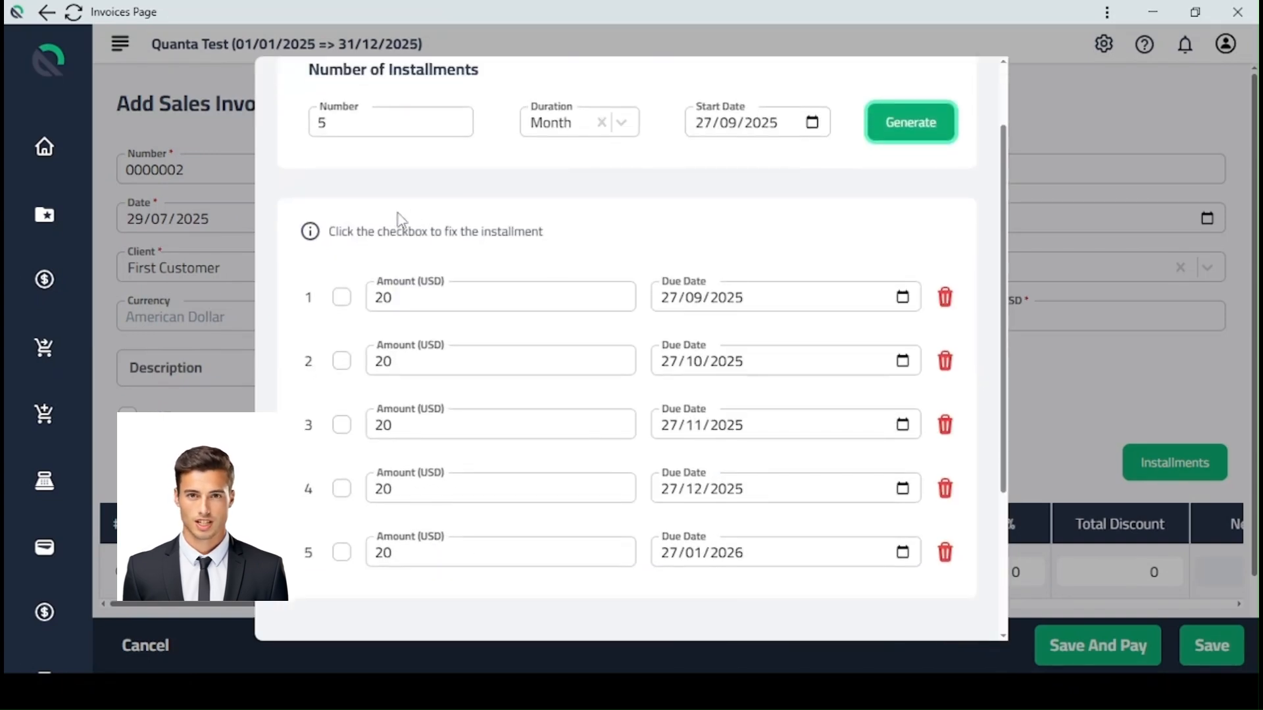
scroll(397, 219, down, 3)
scroll(442, 190, up, 1)
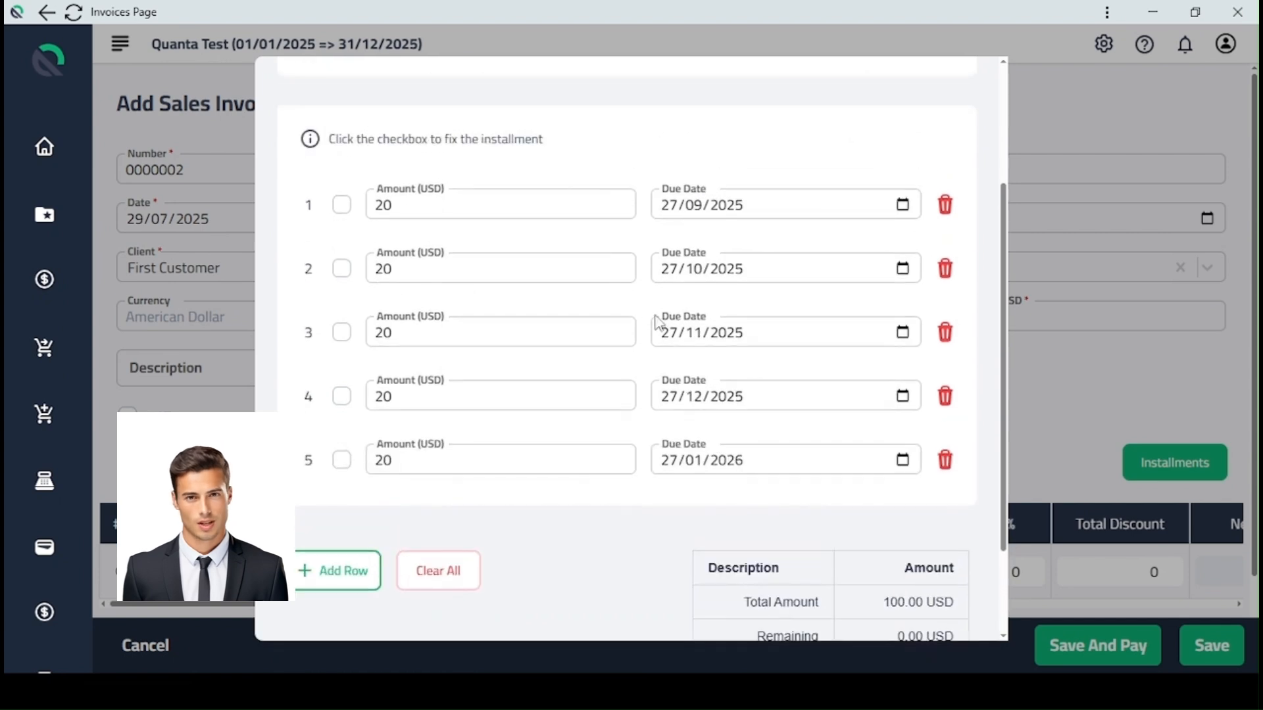
scroll(657, 322, down, 1)
scroll(653, 381, up, 2)
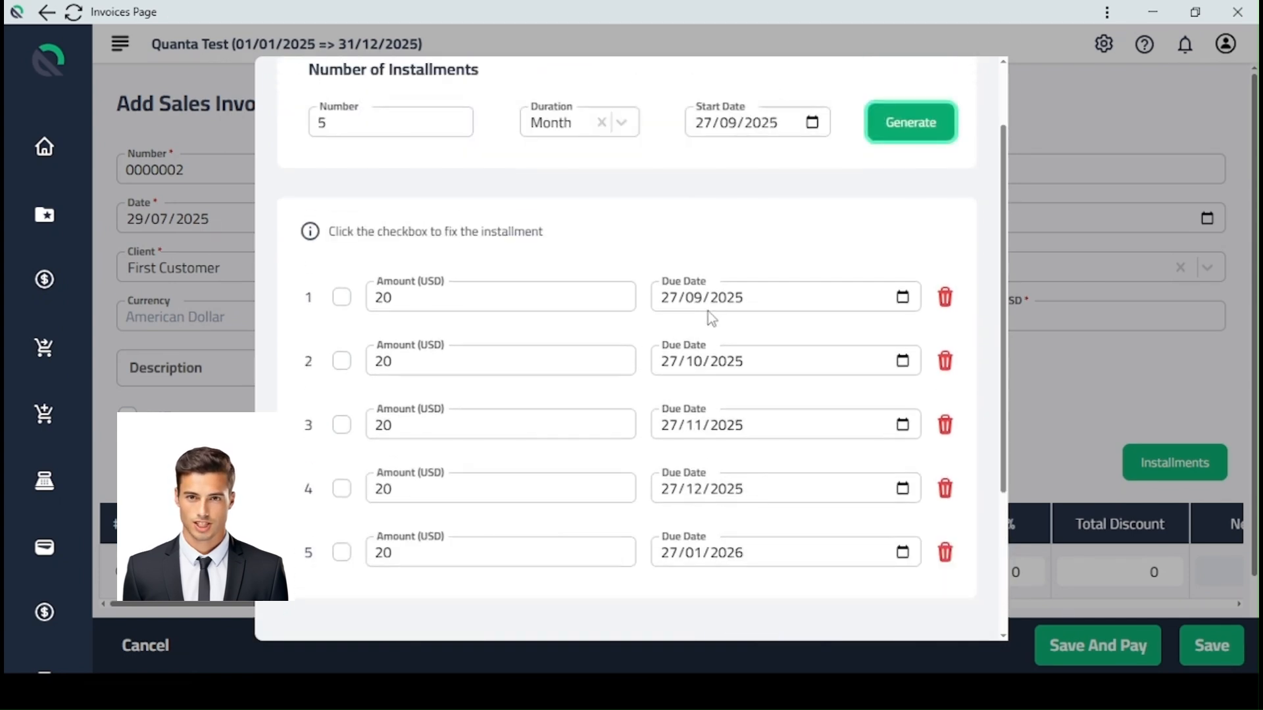
click(696, 298)
click(739, 135)
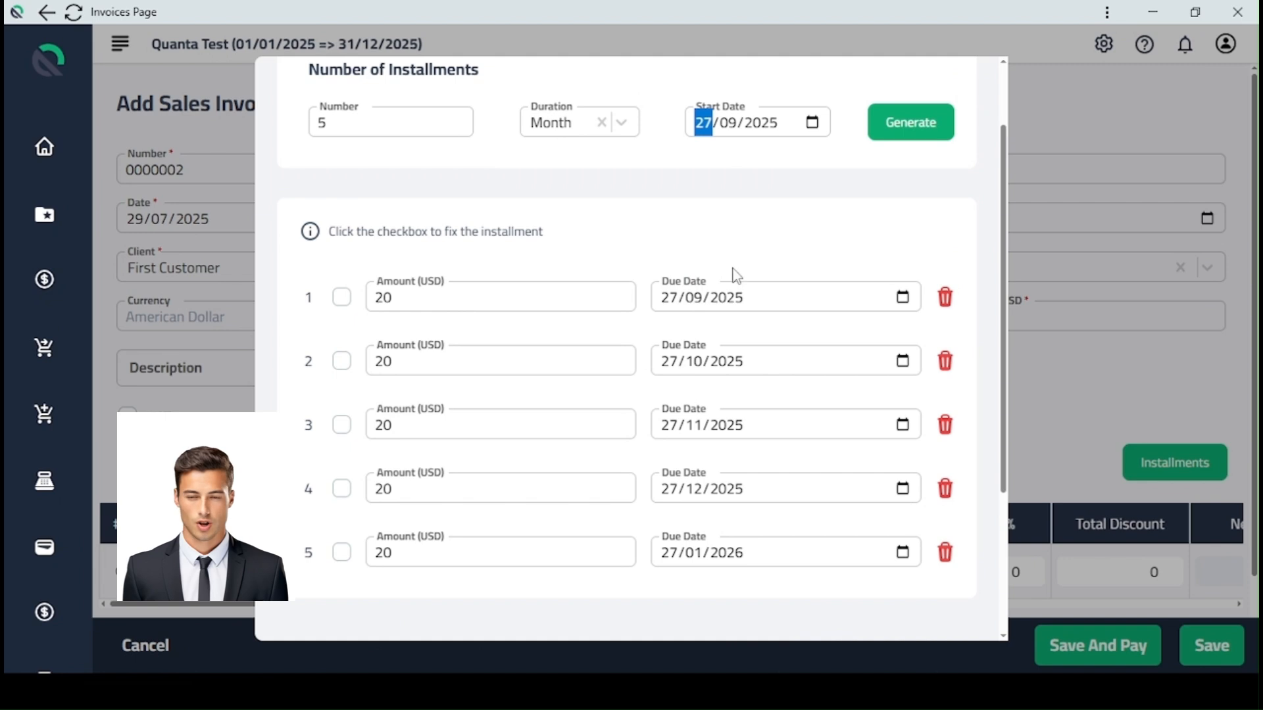
click(735, 299)
click(449, 306)
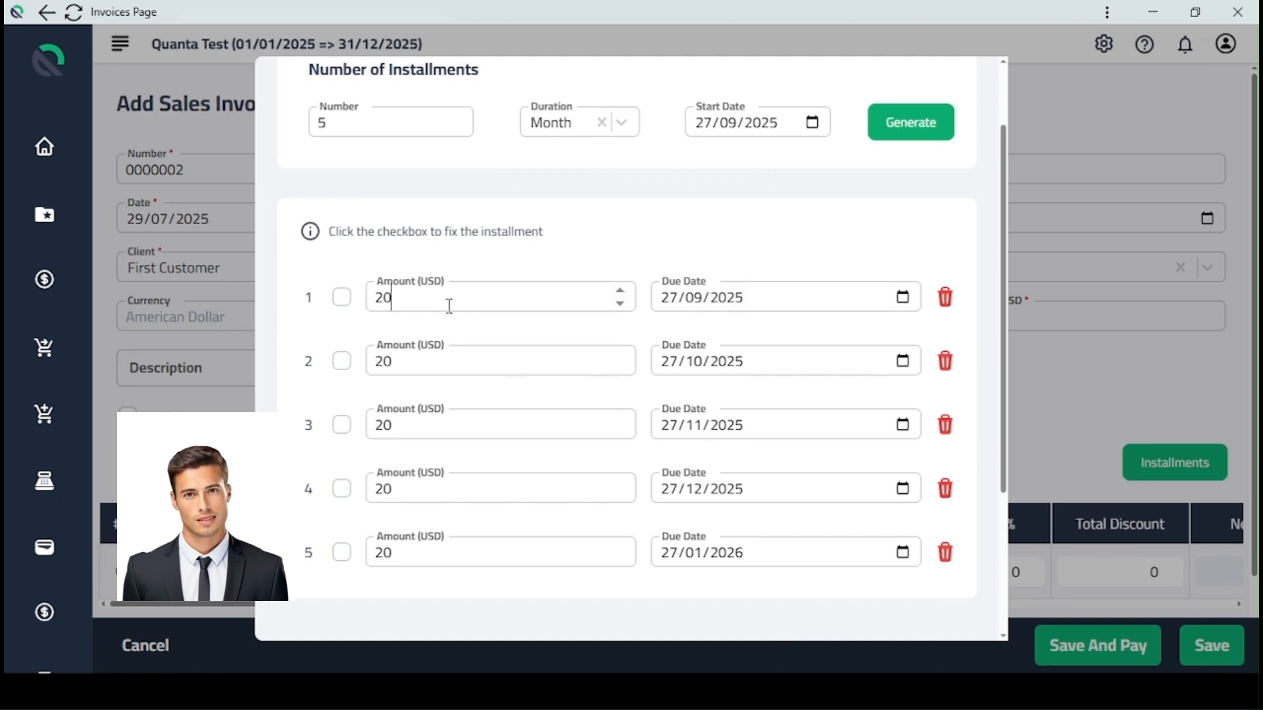
click(438, 366)
Add a sixth installment with an amount of 5 USD and delete that row again
scroll(368, 468, down, 3)
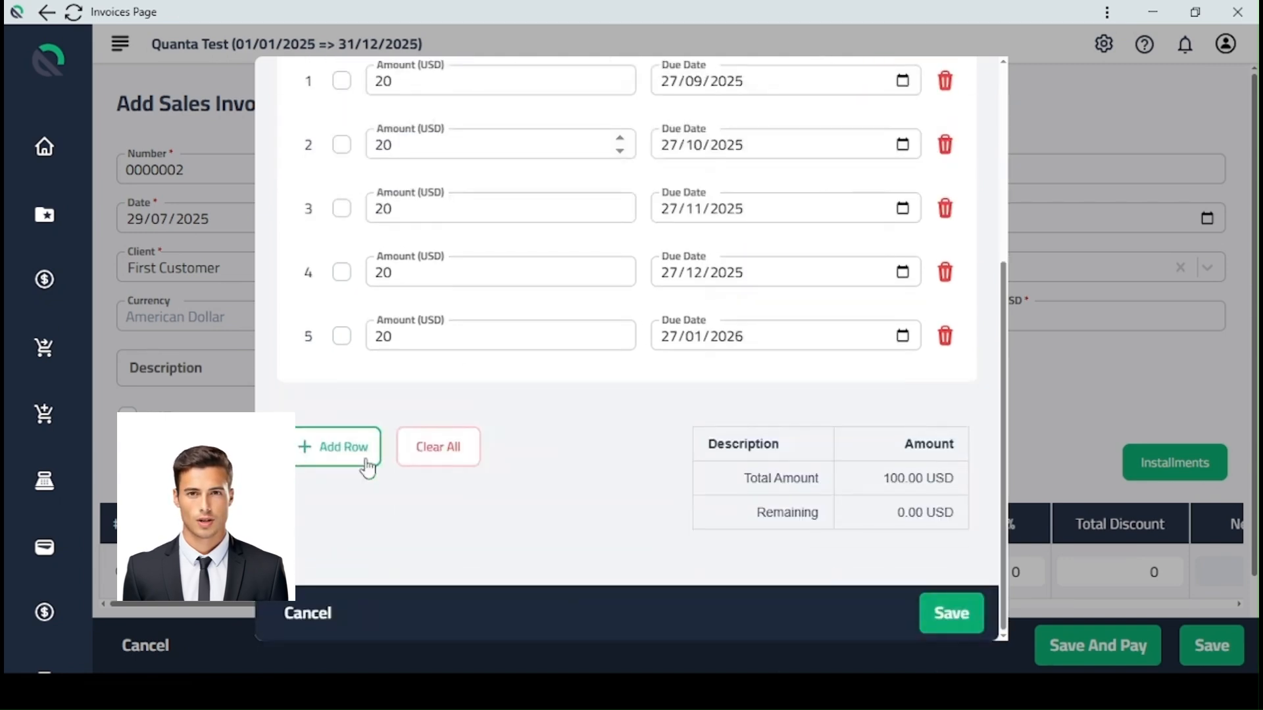
click(368, 468)
click(434, 392)
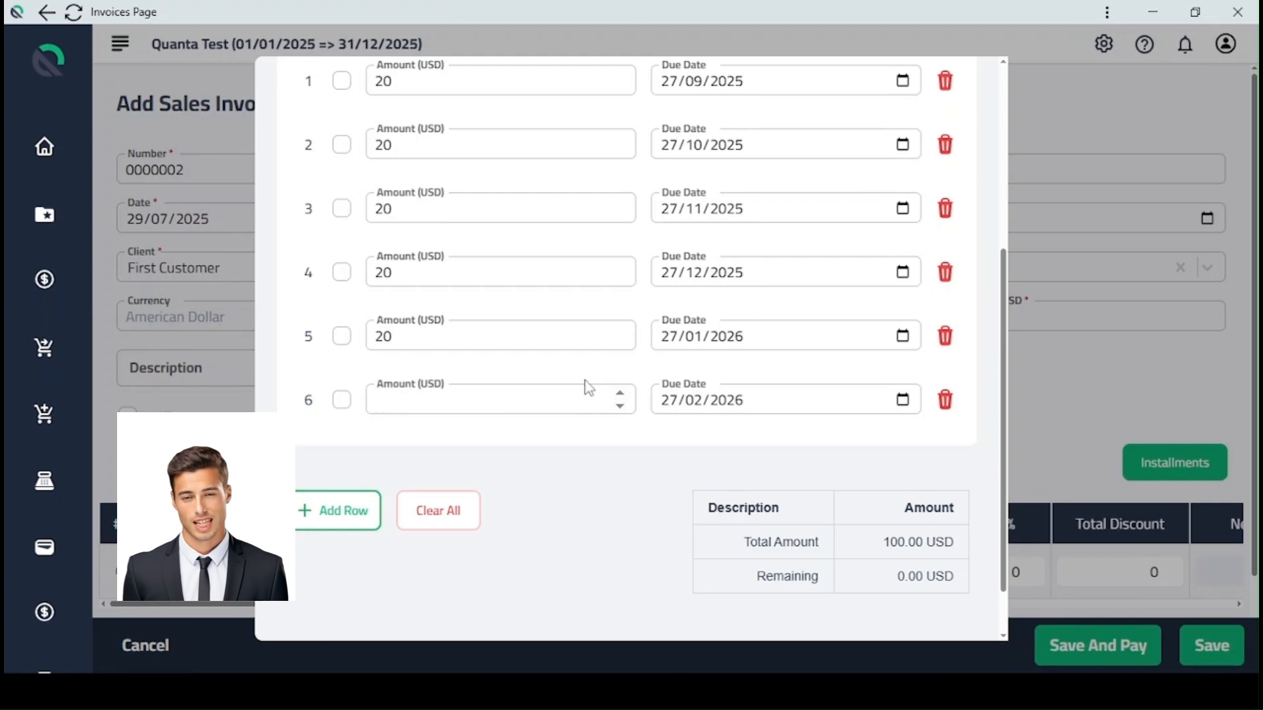
text(5)
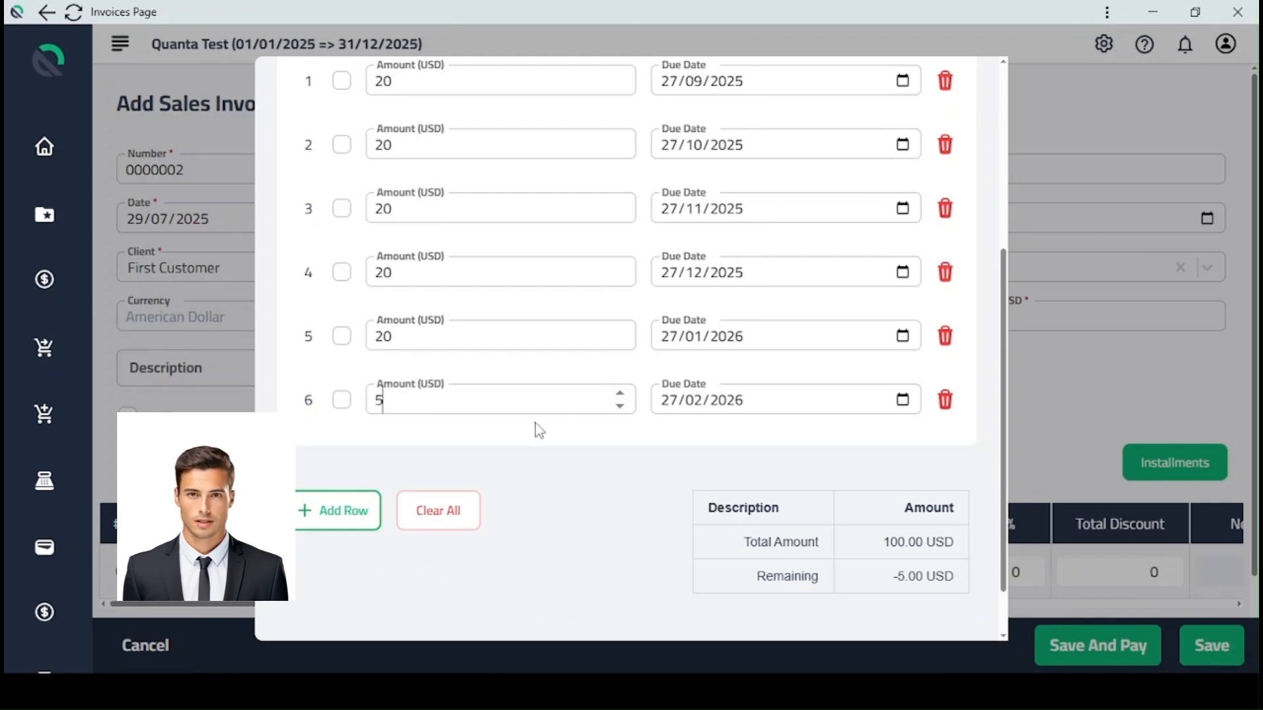
click(944, 400)
Mark the first installment of 20 USD as fixed
scroll(674, 383, up, 5)
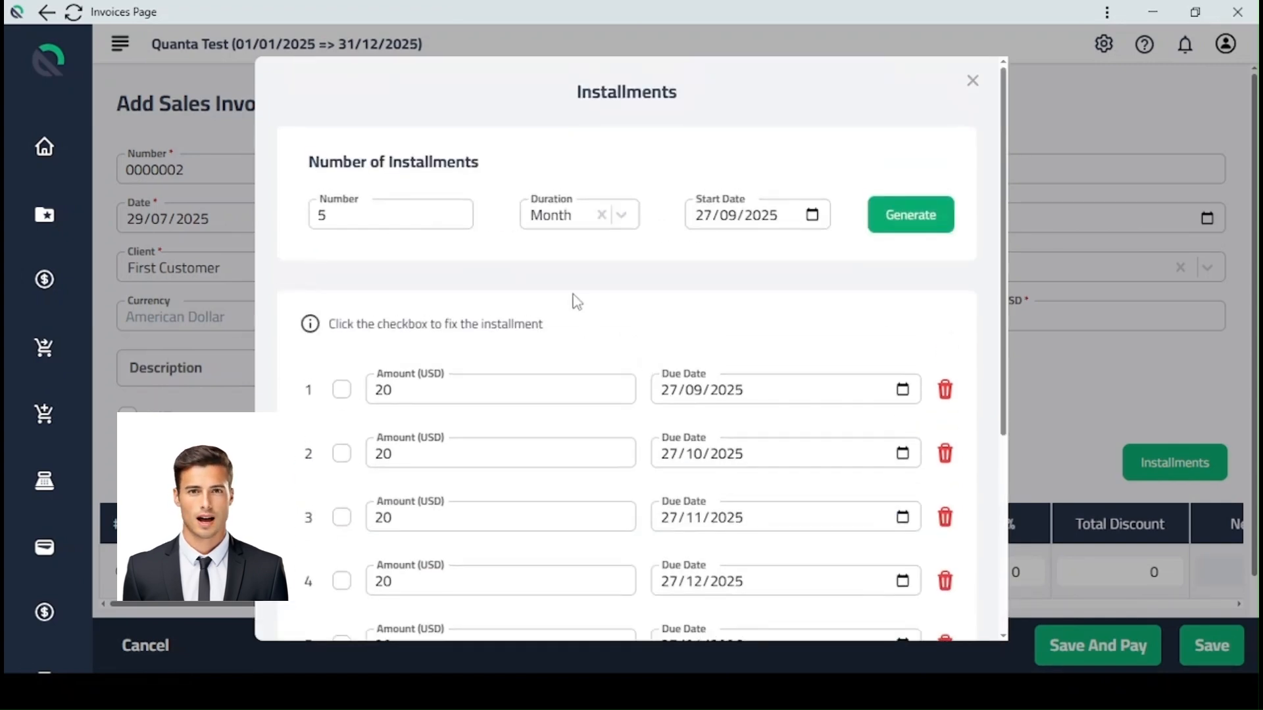
click(342, 390)
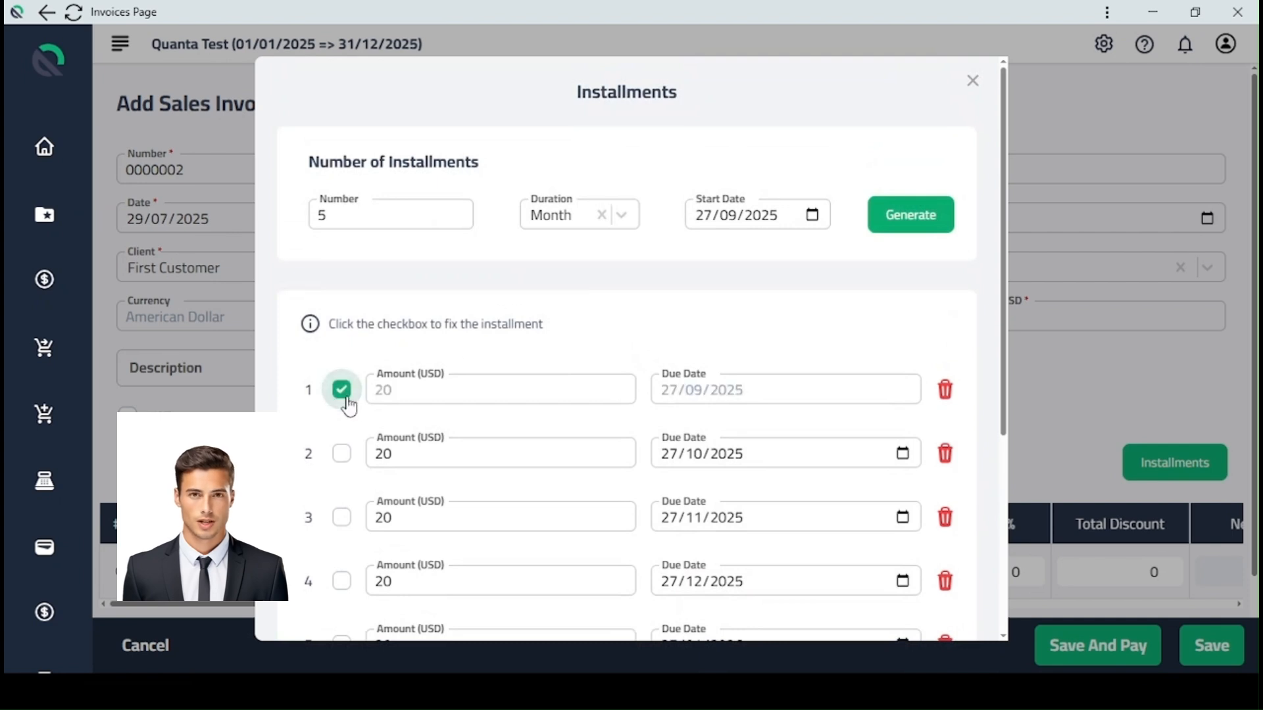
Unfix the first installment, set its amount to 40 USD, and mark it as fixed again
click(343, 391)
click(406, 388)
drag(407, 388, 383, 390)
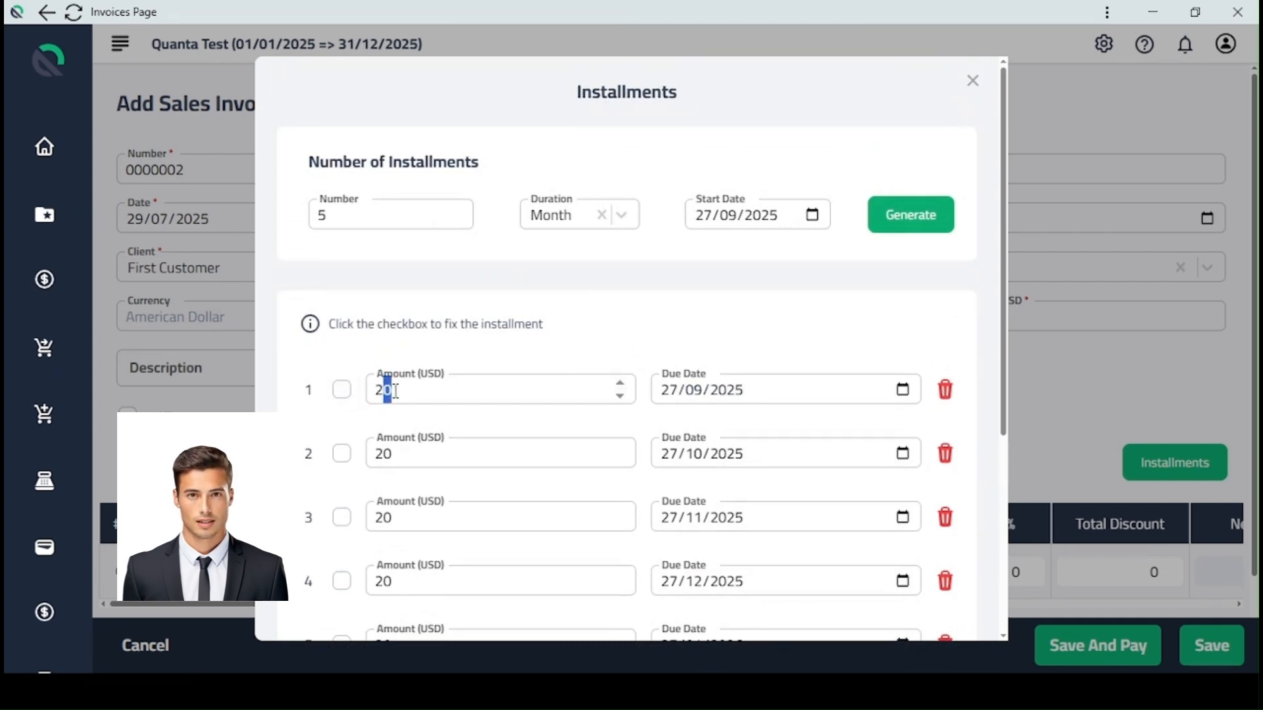
click(420, 389)
double_click(398, 395)
text(40)
click(340, 395)
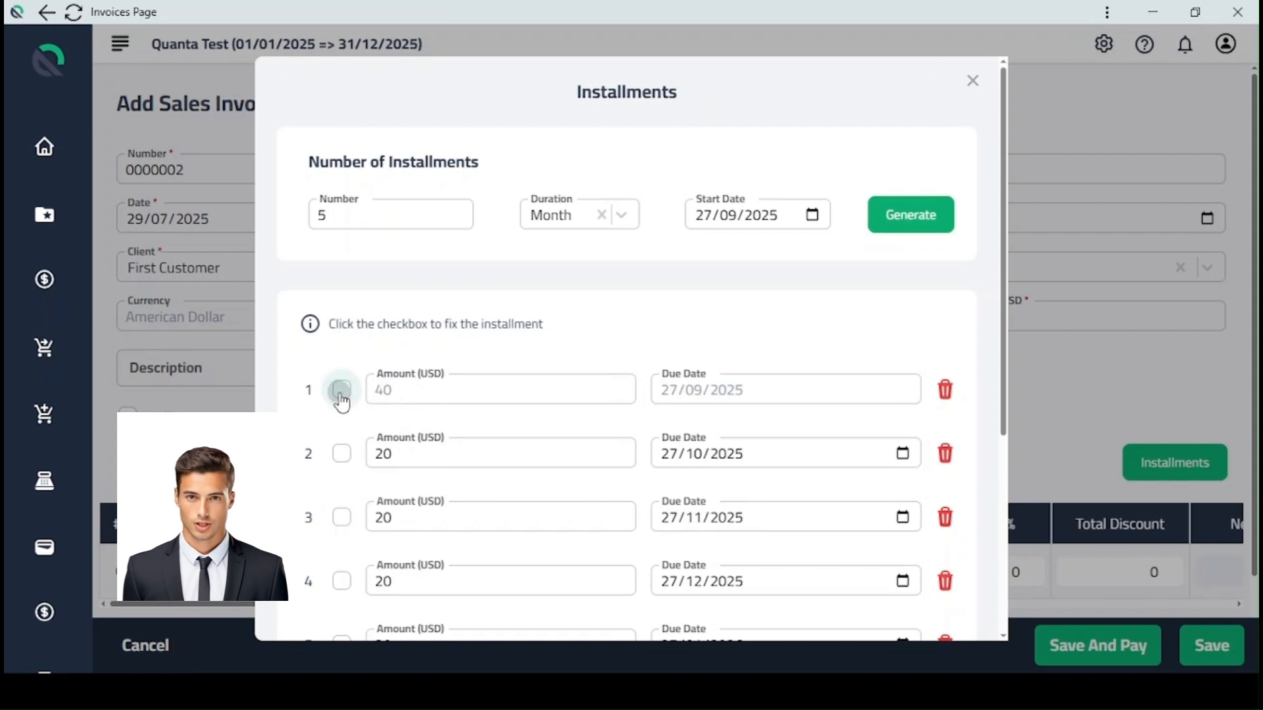
Regenerate the installments around the fixed first one and review the redistributed amounts
scroll(723, 286, down, 3)
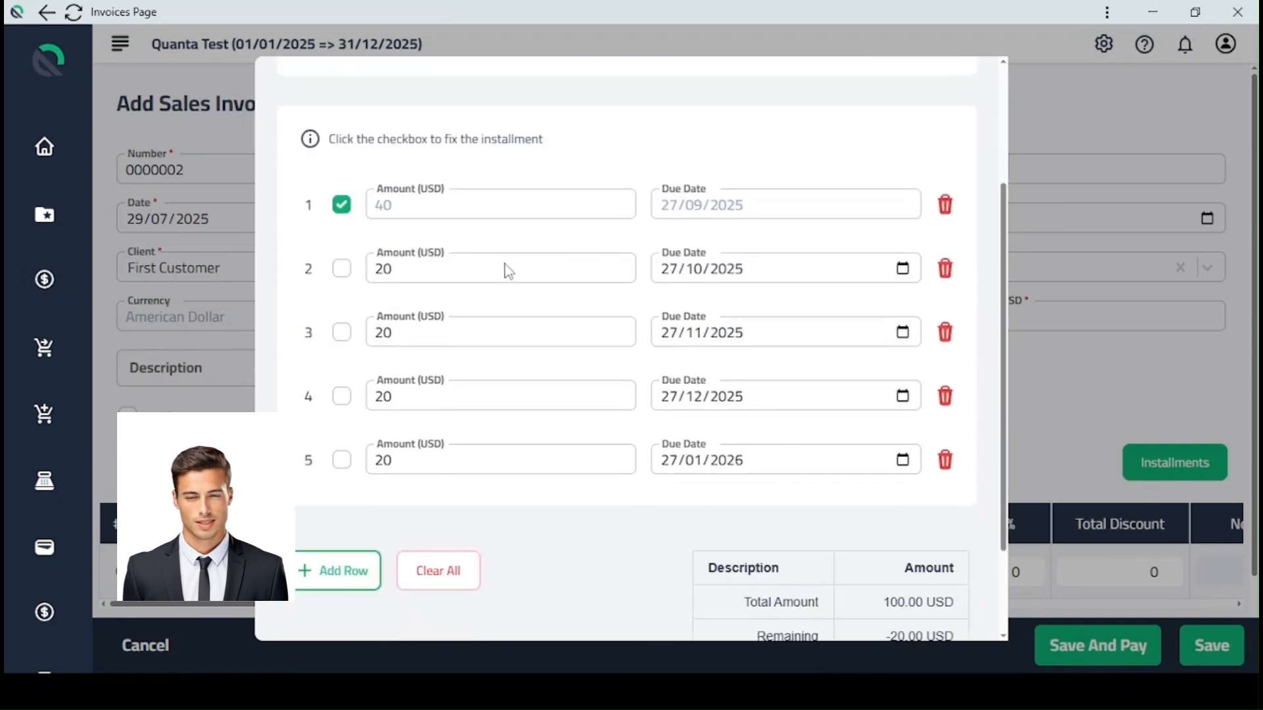
scroll(620, 290, up, 5)
click(896, 220)
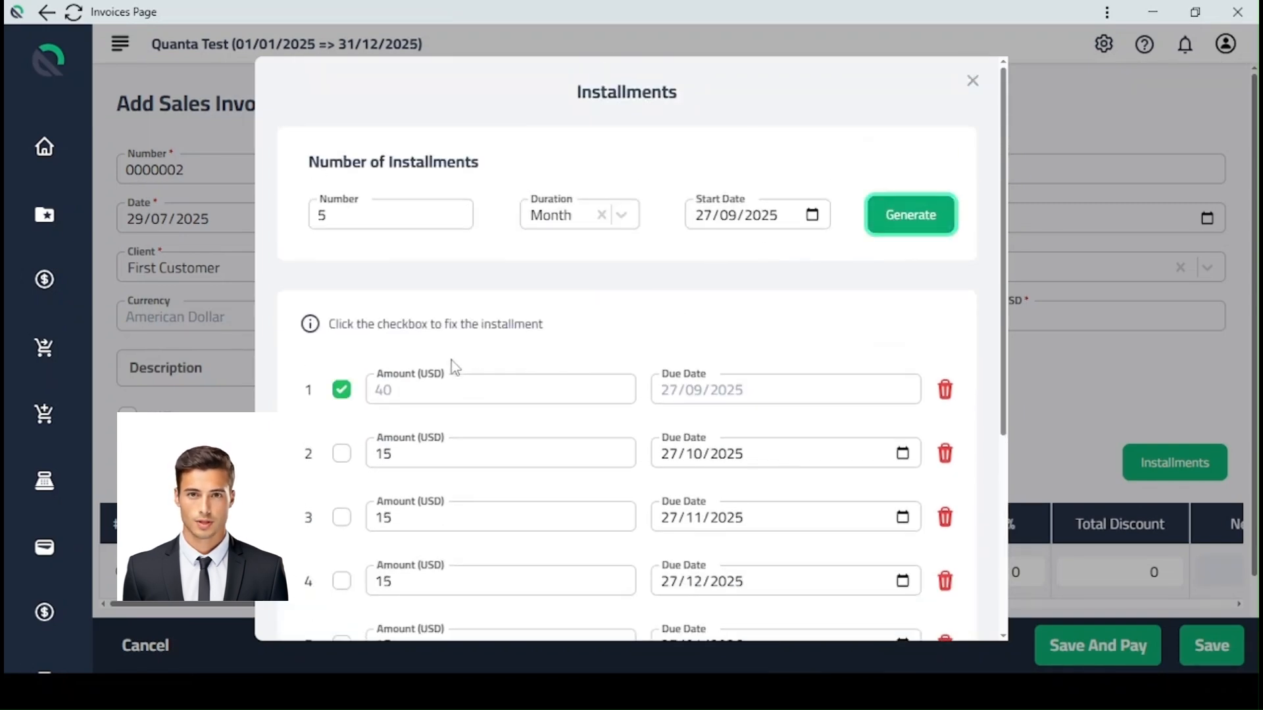
scroll(452, 360, down, 3)
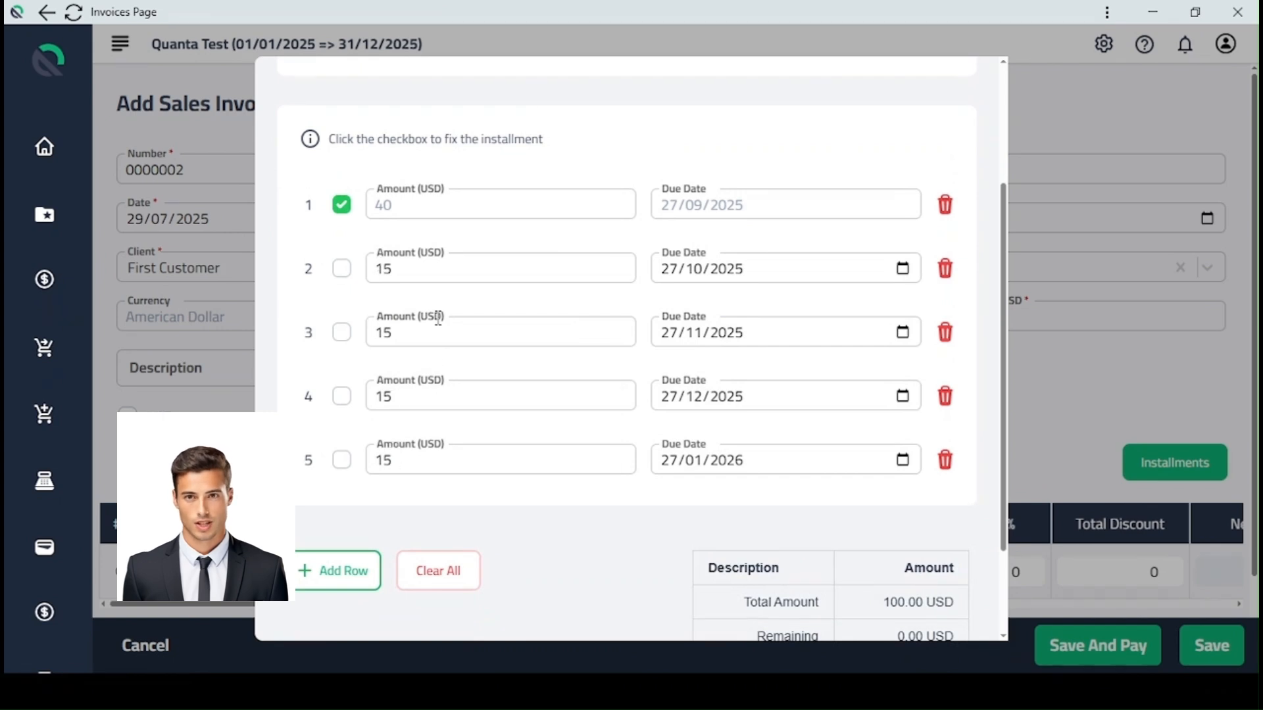
scroll(527, 214, up, 2)
scroll(688, 249, up, 1)
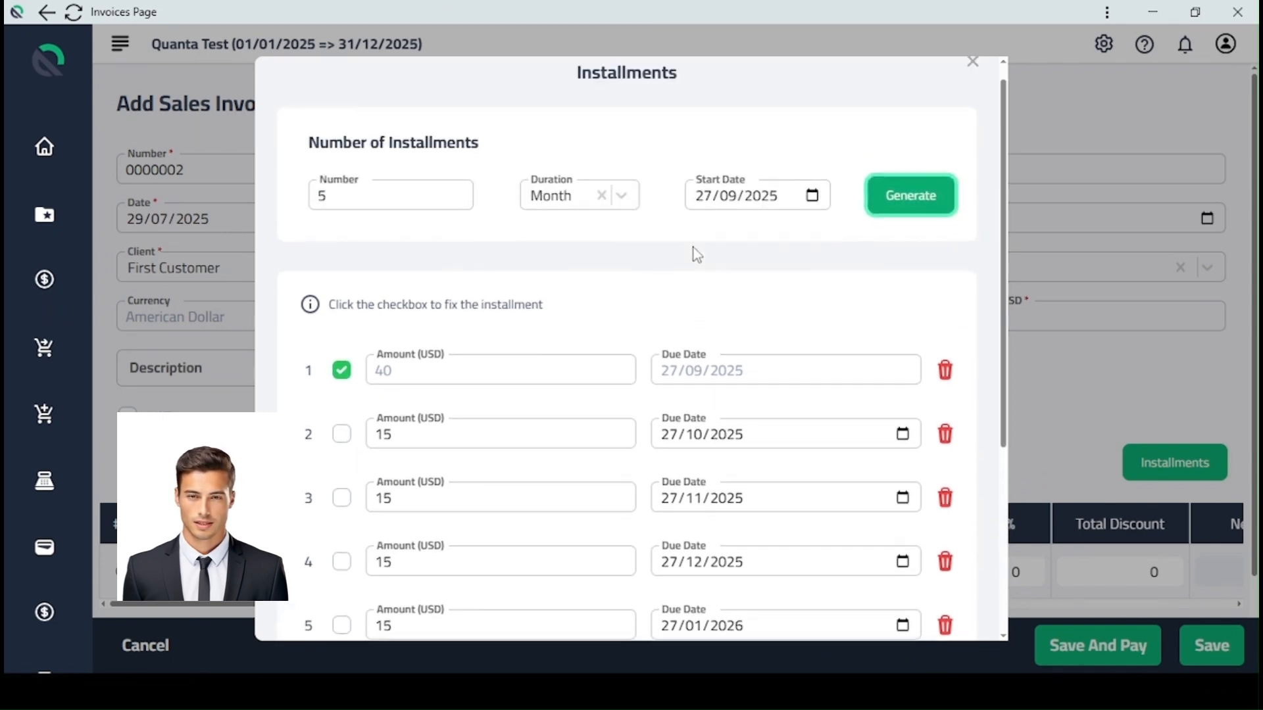
Set the second installment's due date to 27/11/2025 and save the installment plan
scroll(693, 254, down, 3)
click(695, 273)
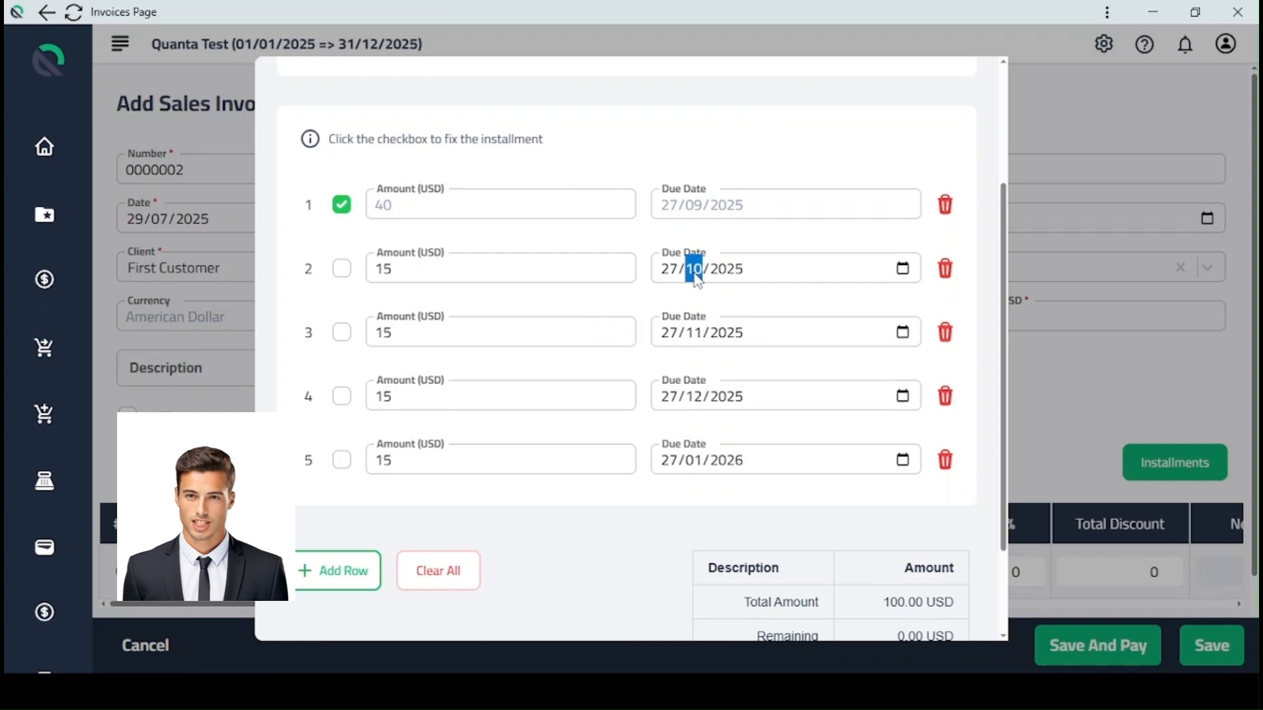
text(11)
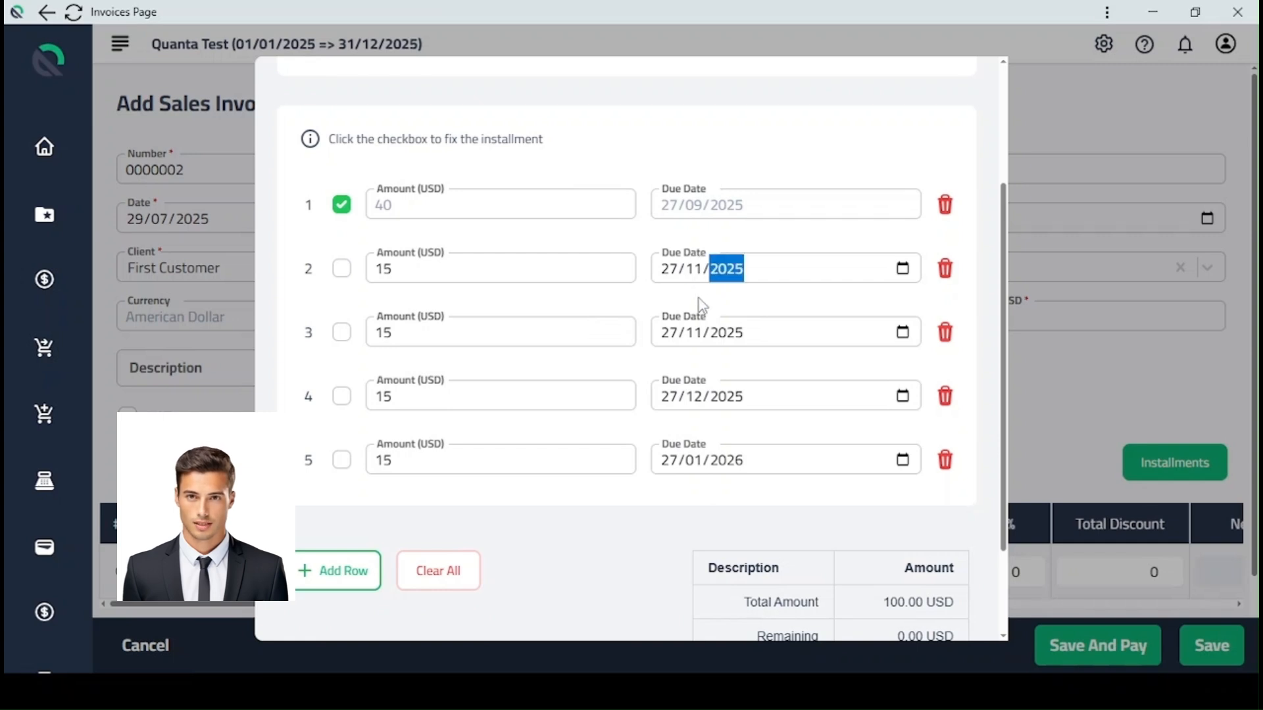
click(672, 276)
click(674, 336)
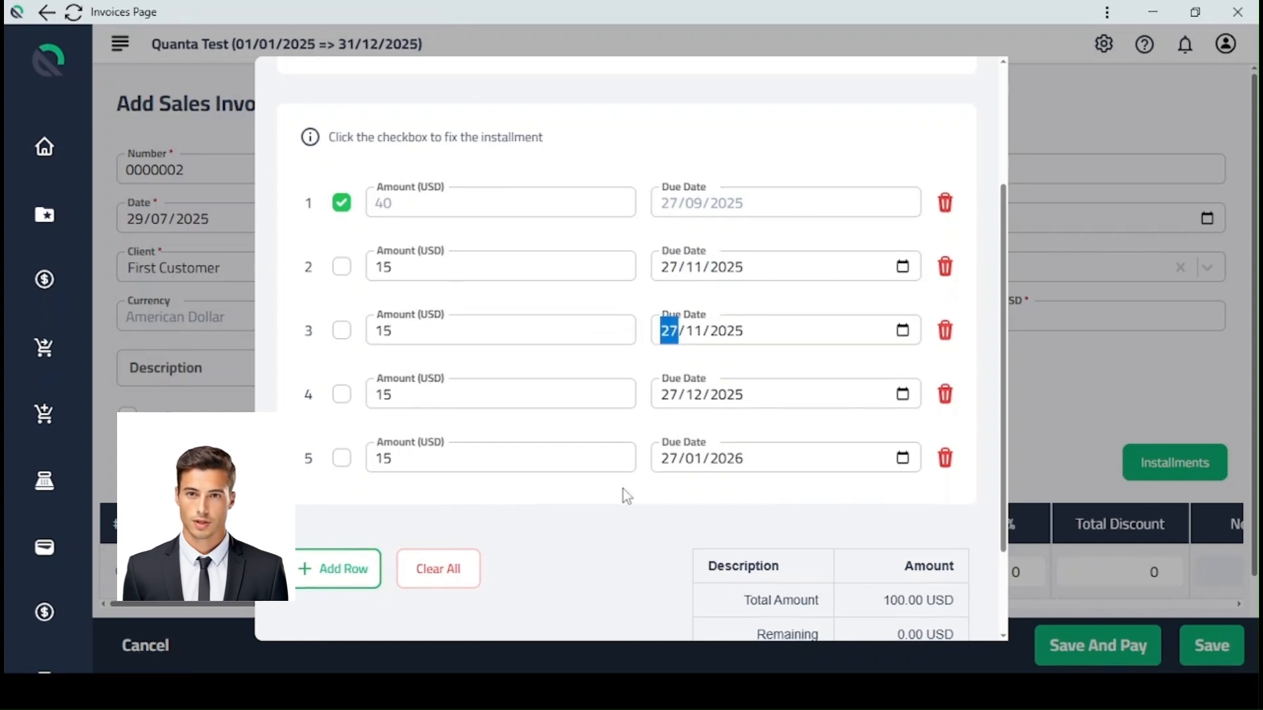
scroll(623, 496, down, 2)
click(943, 615)
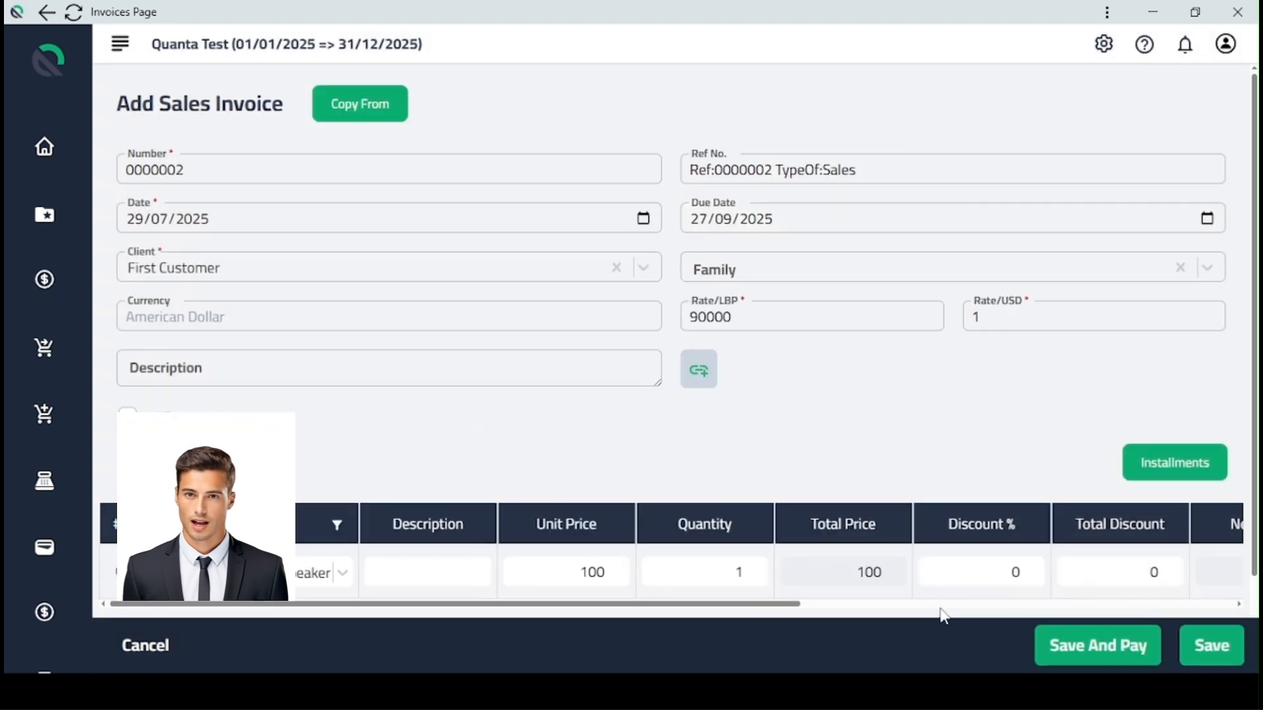
Reopen the saved installments, check the total and remaining amounts, and save the plan again
click(1134, 471)
scroll(869, 574, down, 4)
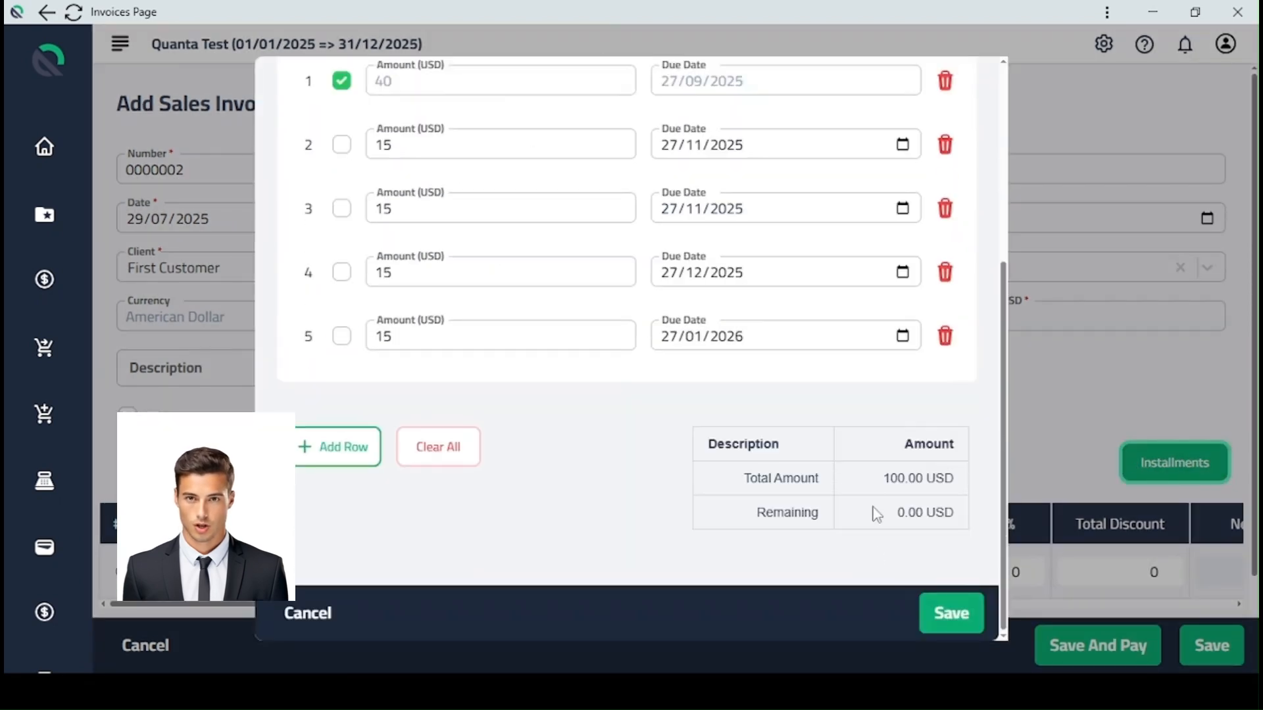
drag(881, 478, 960, 483)
click(957, 605)
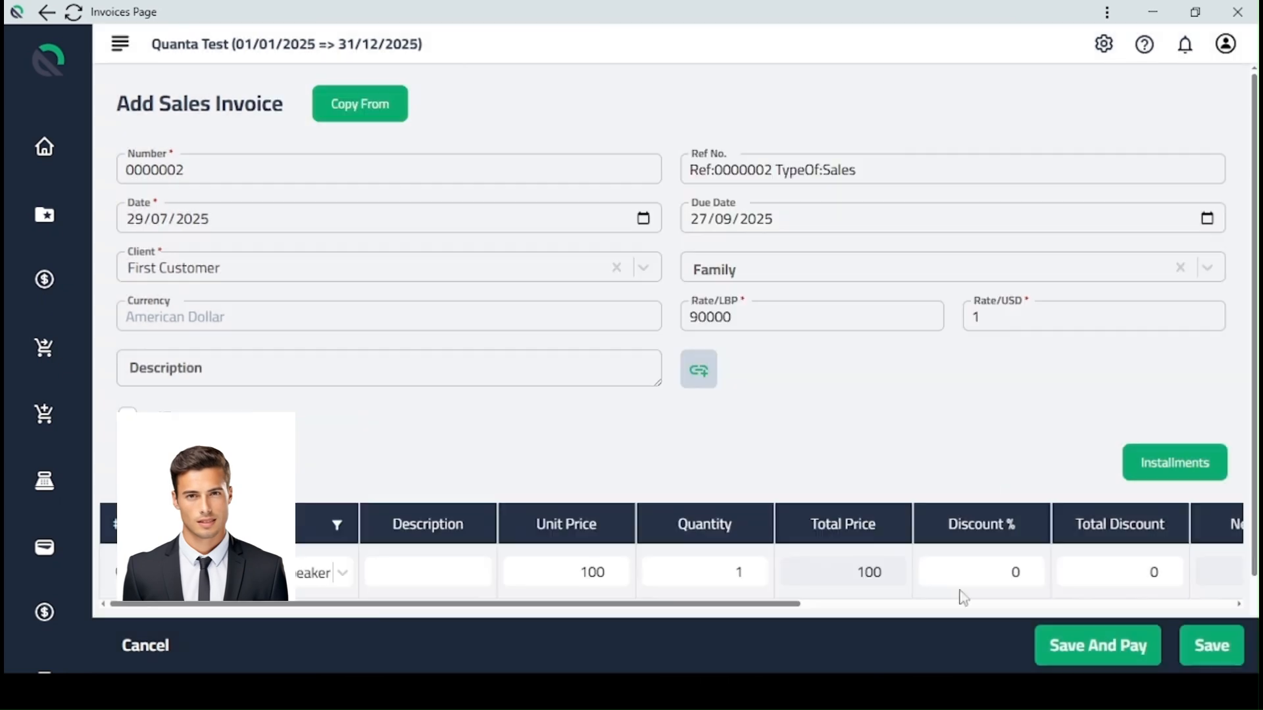
Review the invoice's header fields, the Speaker item row, and the totals table
scroll(1086, 522, down, 3)
drag(1190, 569, 1246, 570)
click(965, 457)
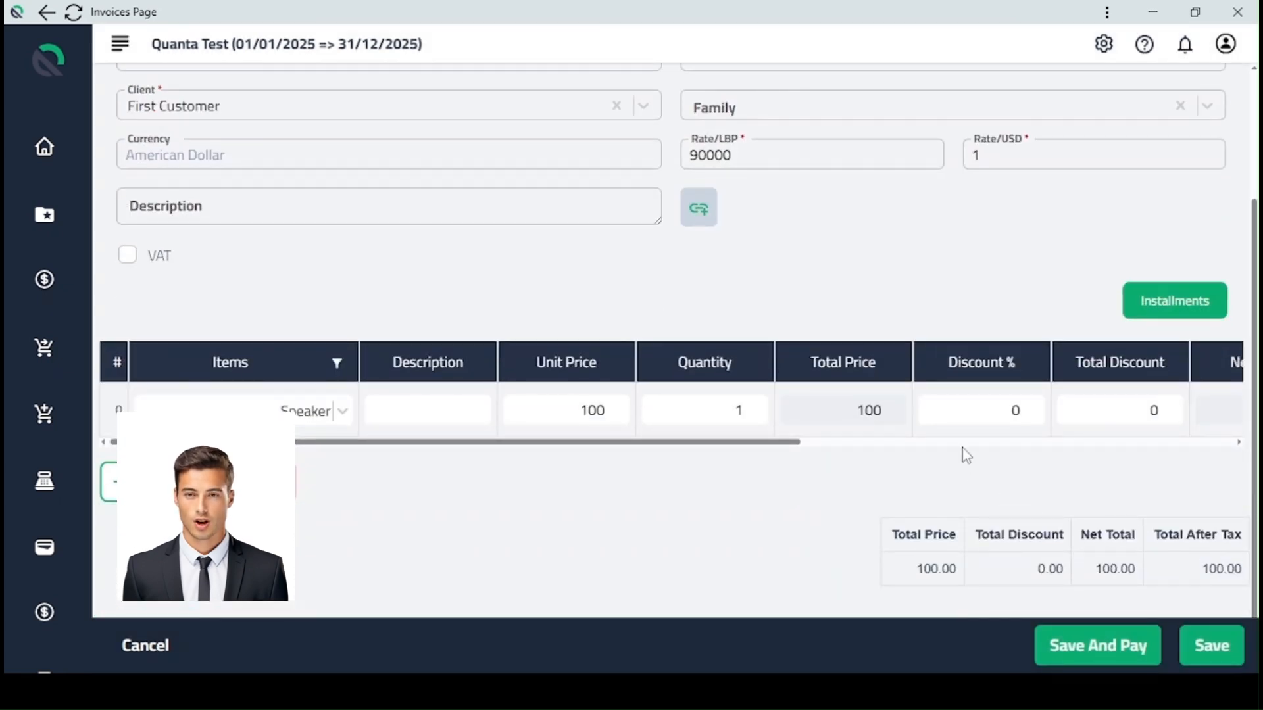
scroll(932, 438, up, 1)
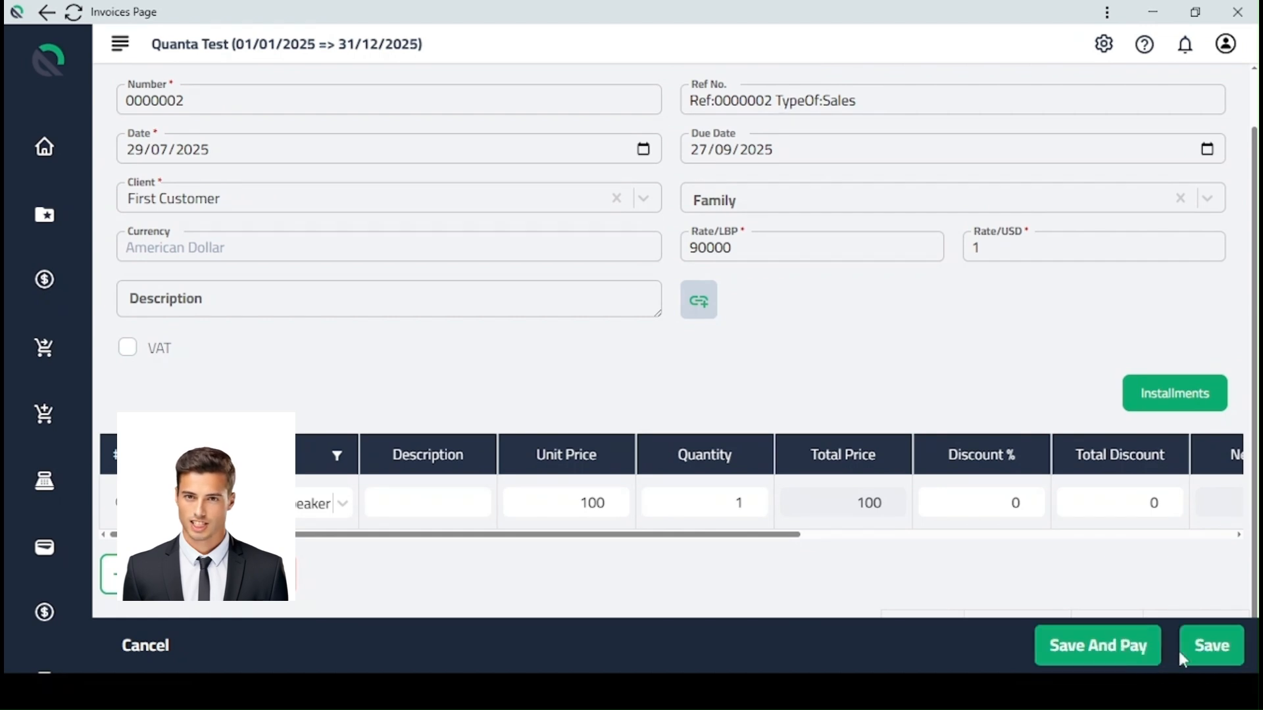
scroll(996, 352, down, 1)
scroll(851, 355, up, 2)
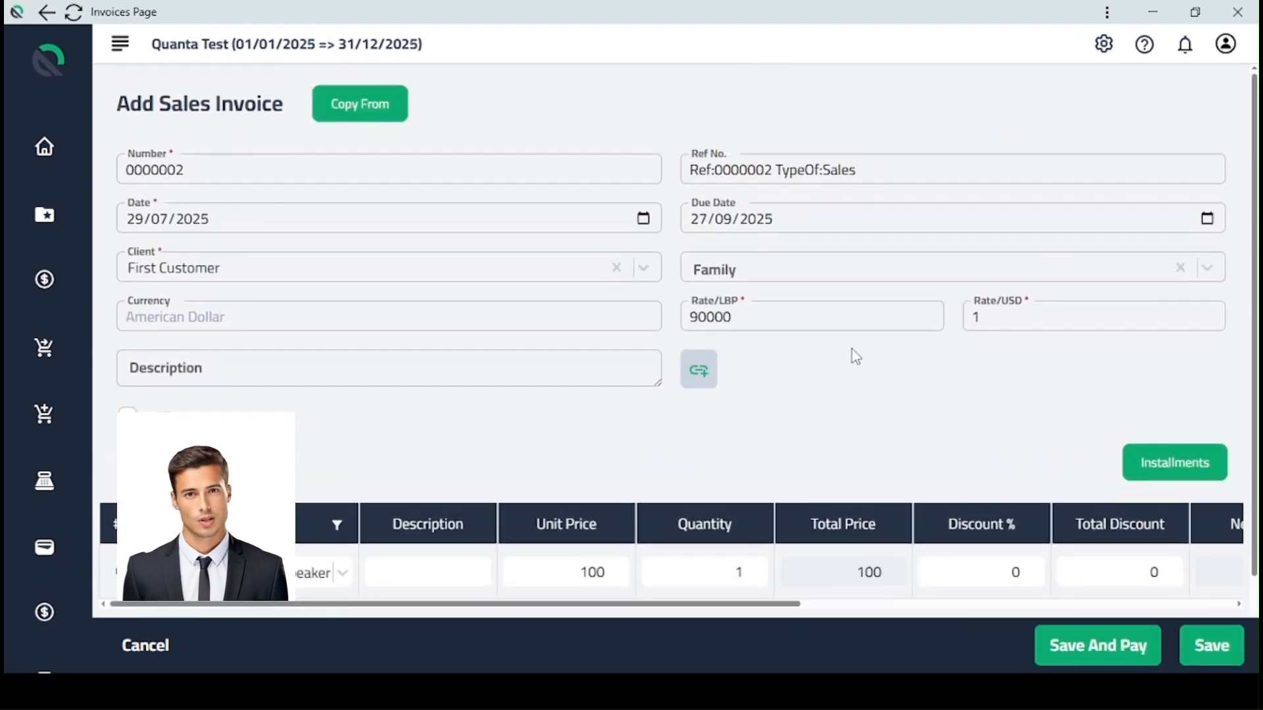
scroll(851, 355, down, 3)
scroll(826, 309, up, 2)
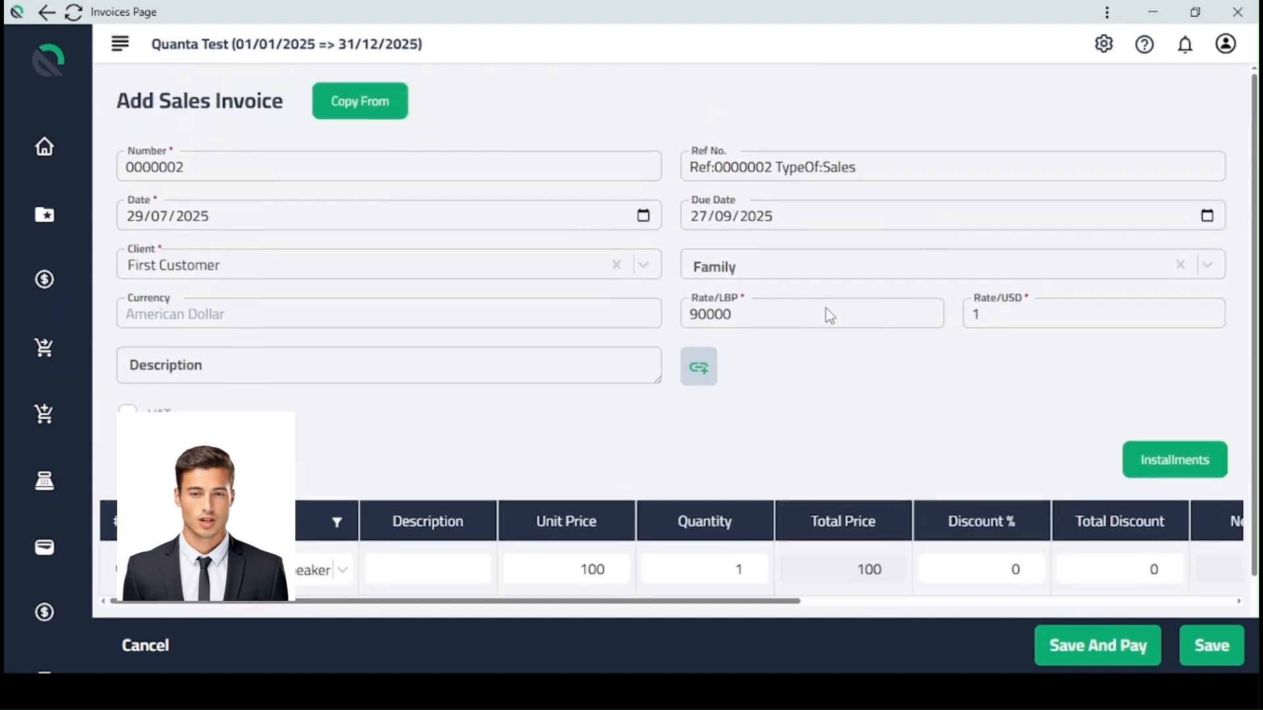
scroll(924, 352, down, 2)
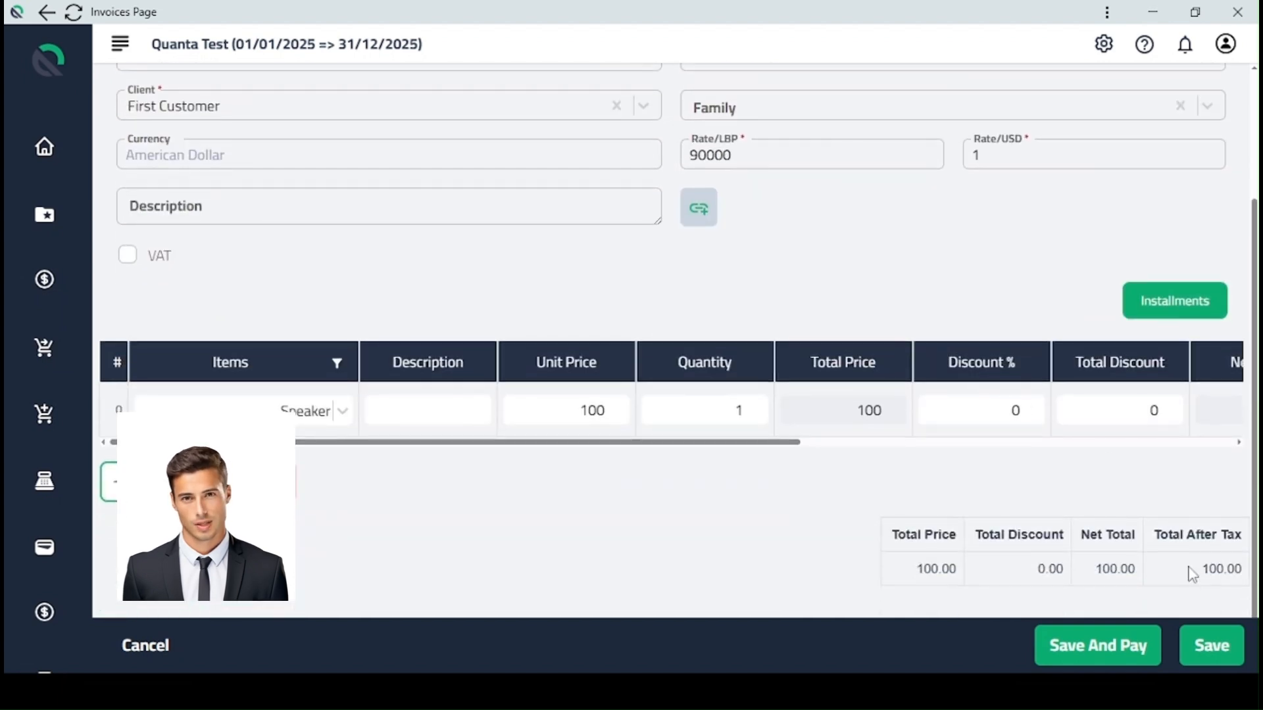
View the invoice's installment plan with its remaining amount once more and close it
click(1171, 309)
scroll(921, 553, down, 5)
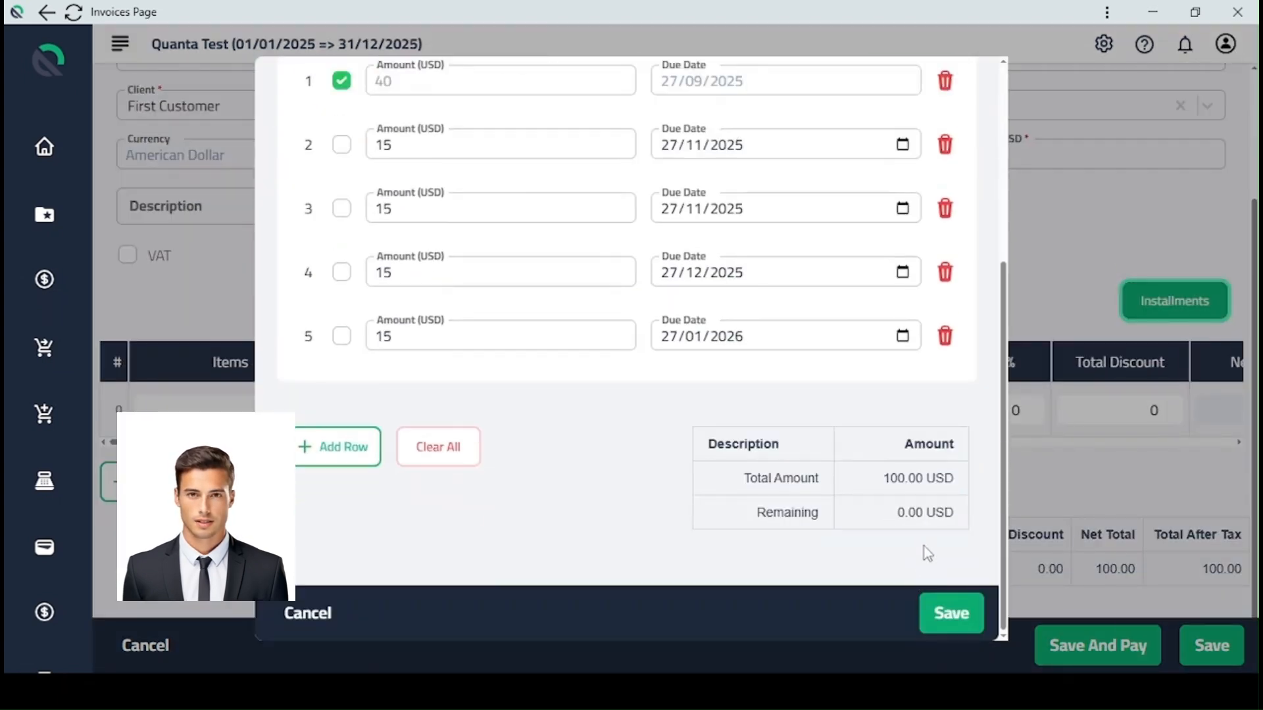
scroll(927, 510, up, 5)
click(973, 80)
Attach the files "React Test.pdf" and "fix avergae cost in slips.txt" from Documents to the invoice
scroll(728, 243, up, 3)
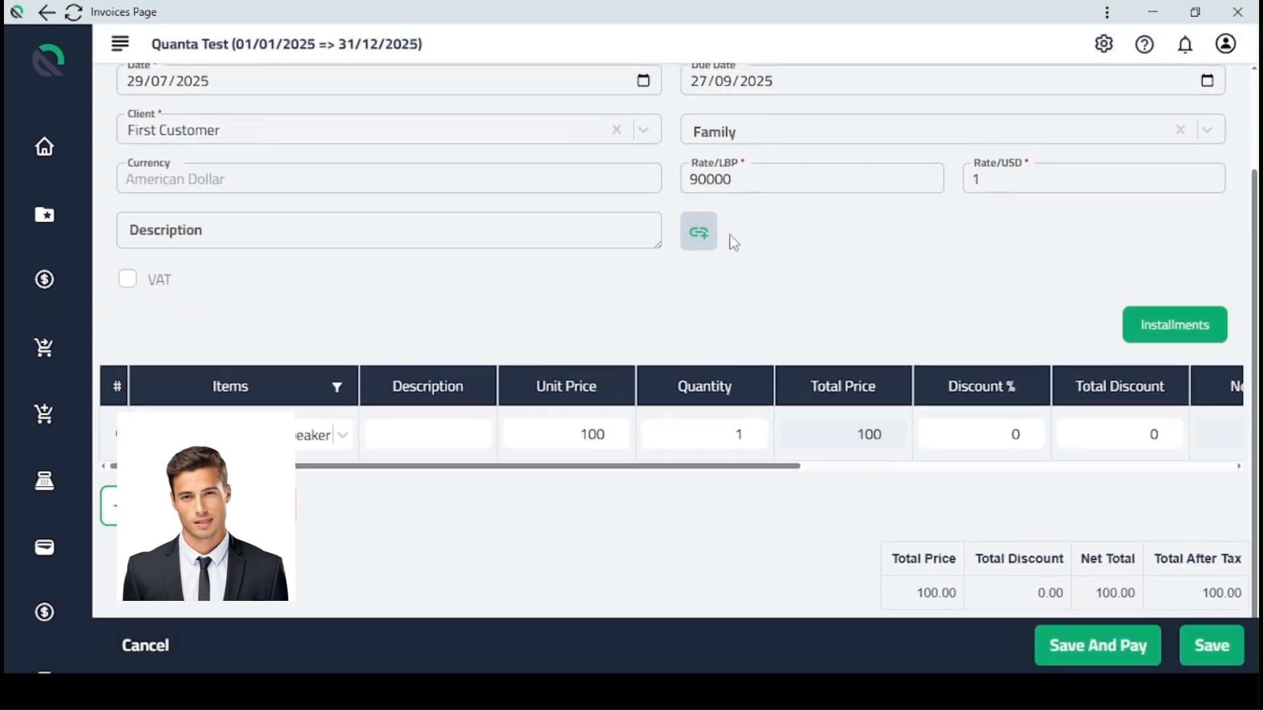
click(701, 374)
click(888, 405)
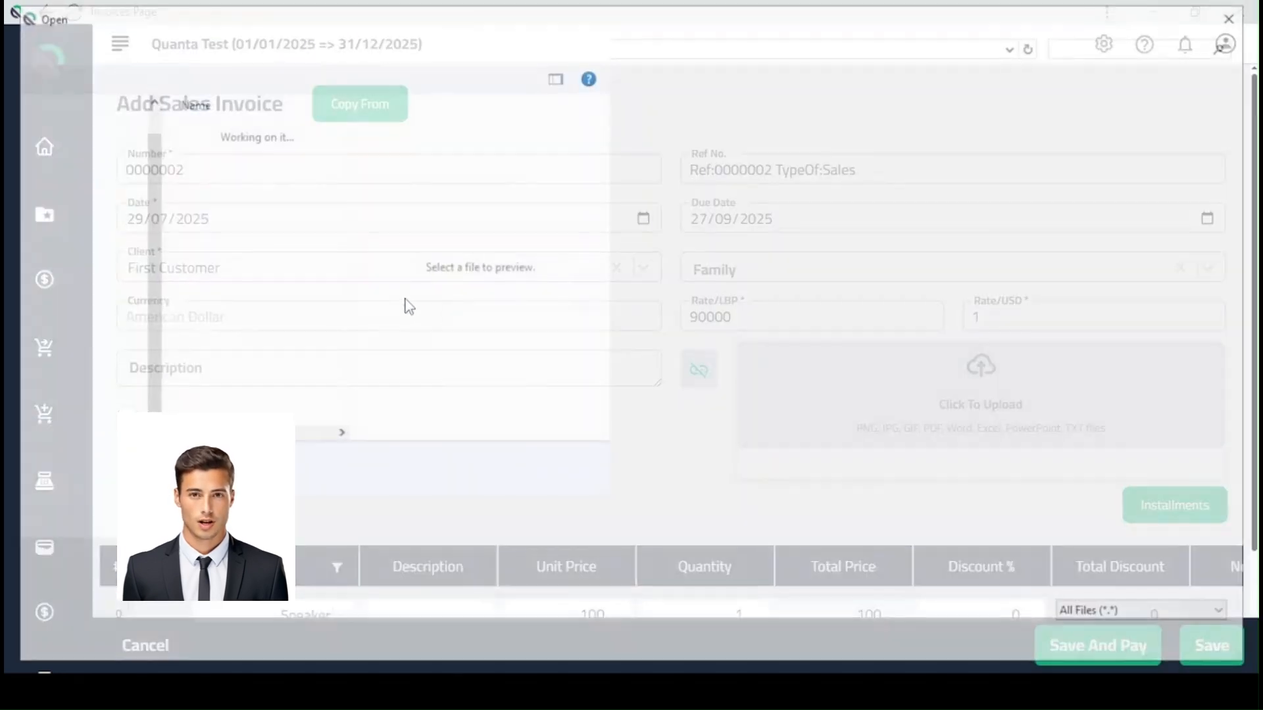
click(250, 225)
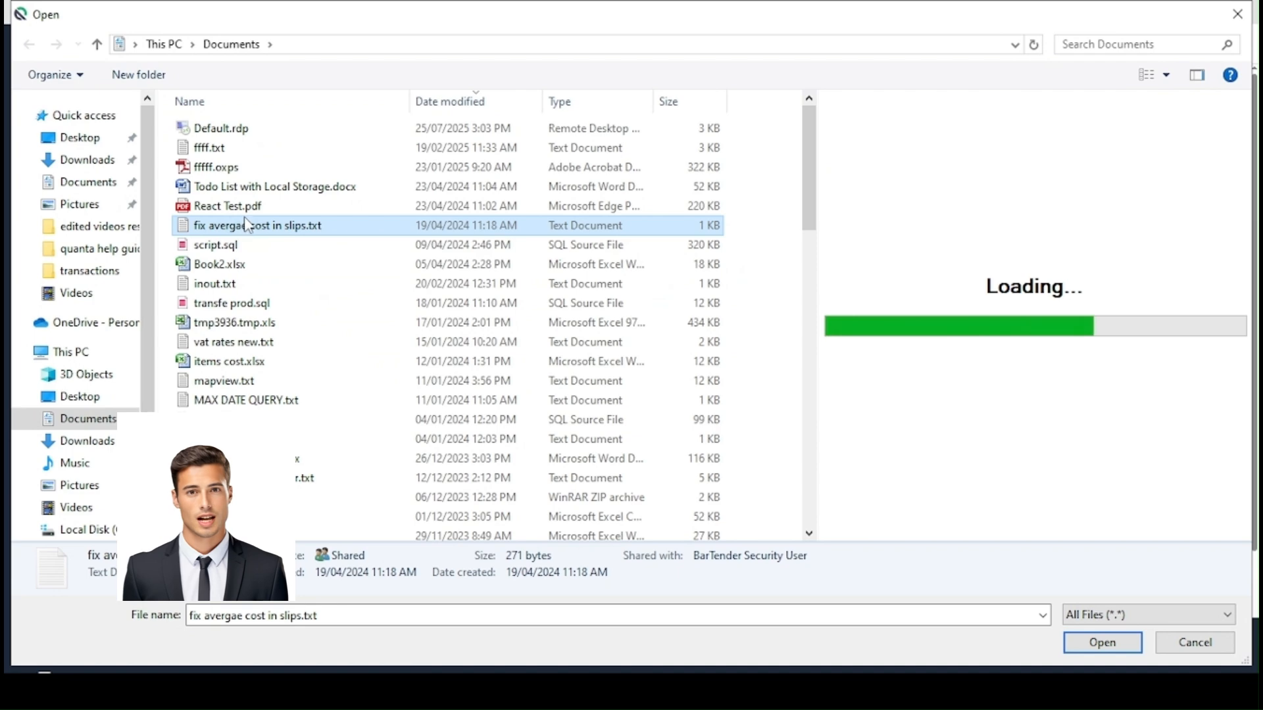
shift+click(233, 207)
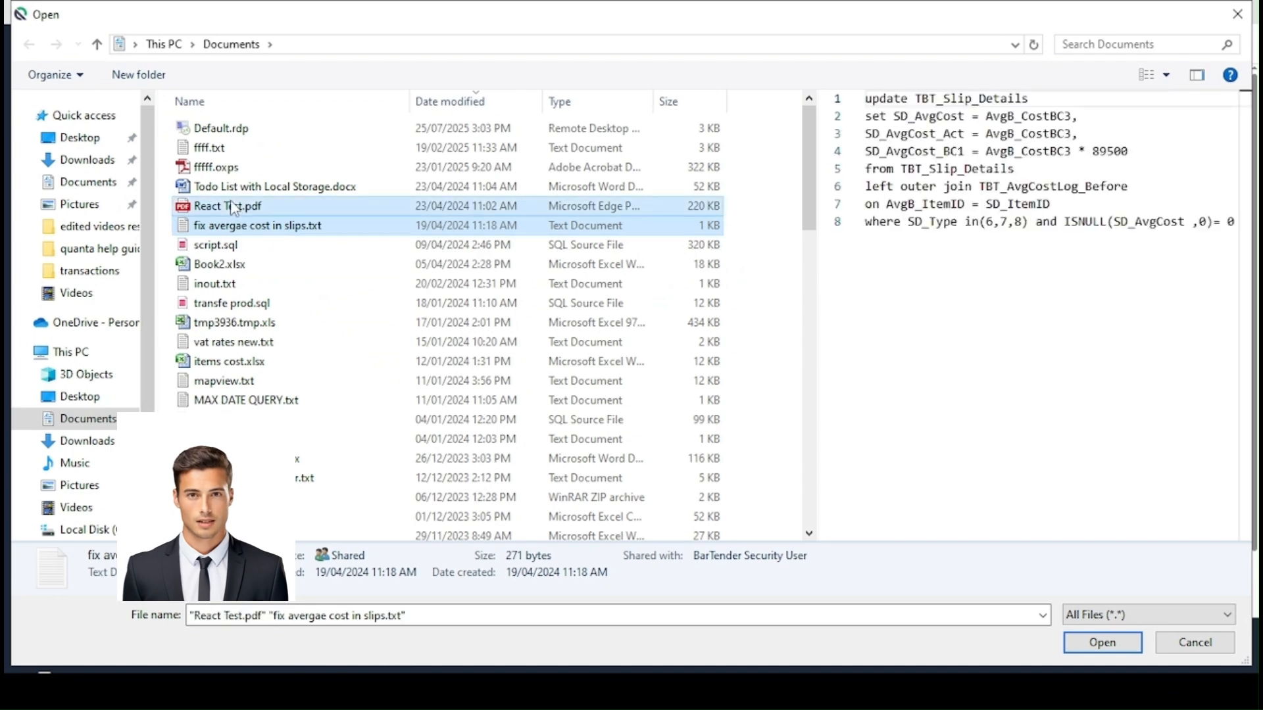
click(1098, 642)
Check the attached files and the invoice details, and save the invoice without payment
scroll(930, 511, down, 3)
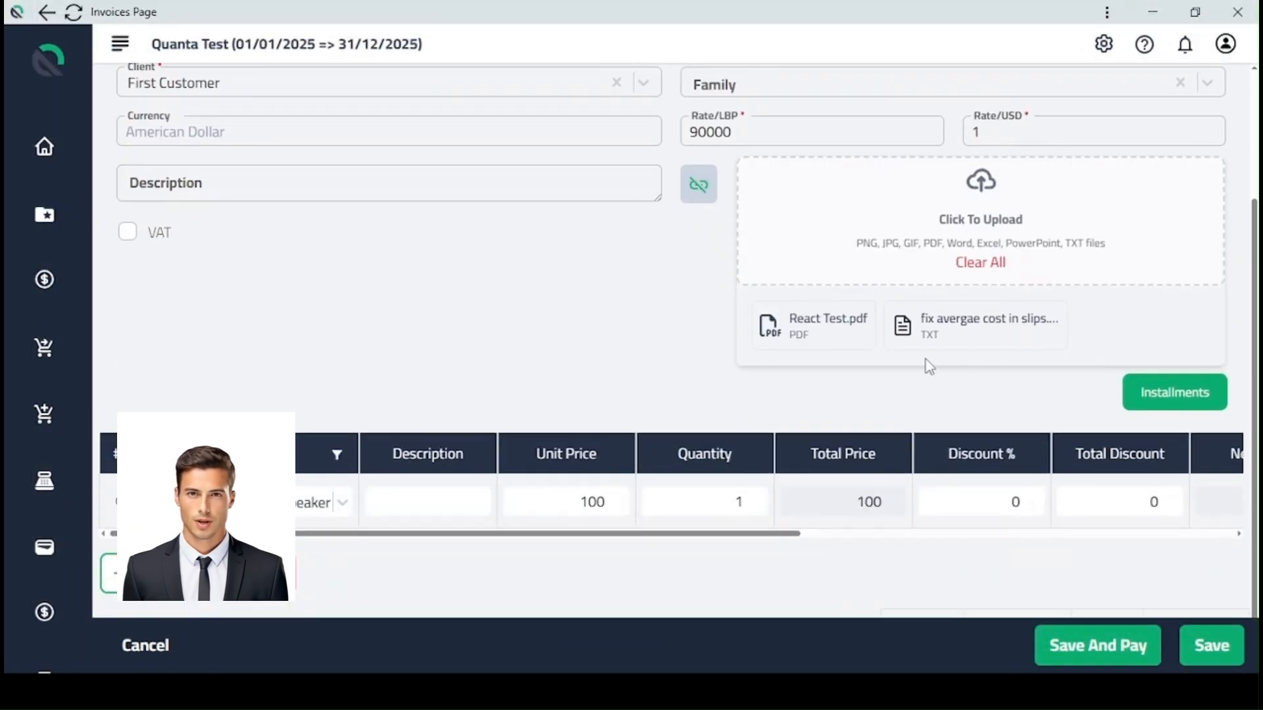
scroll(982, 367, down, 1)
scroll(982, 367, up, 1)
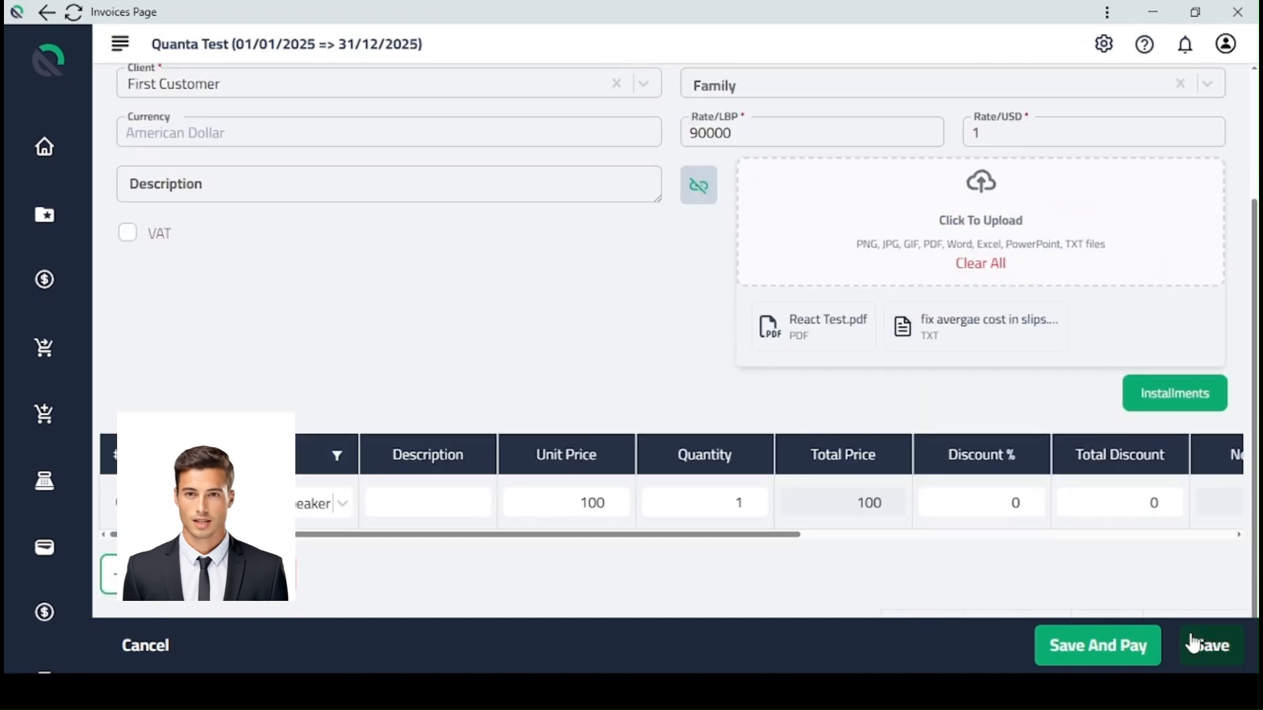
scroll(1113, 598, down, 2)
scroll(1107, 566, up, 3)
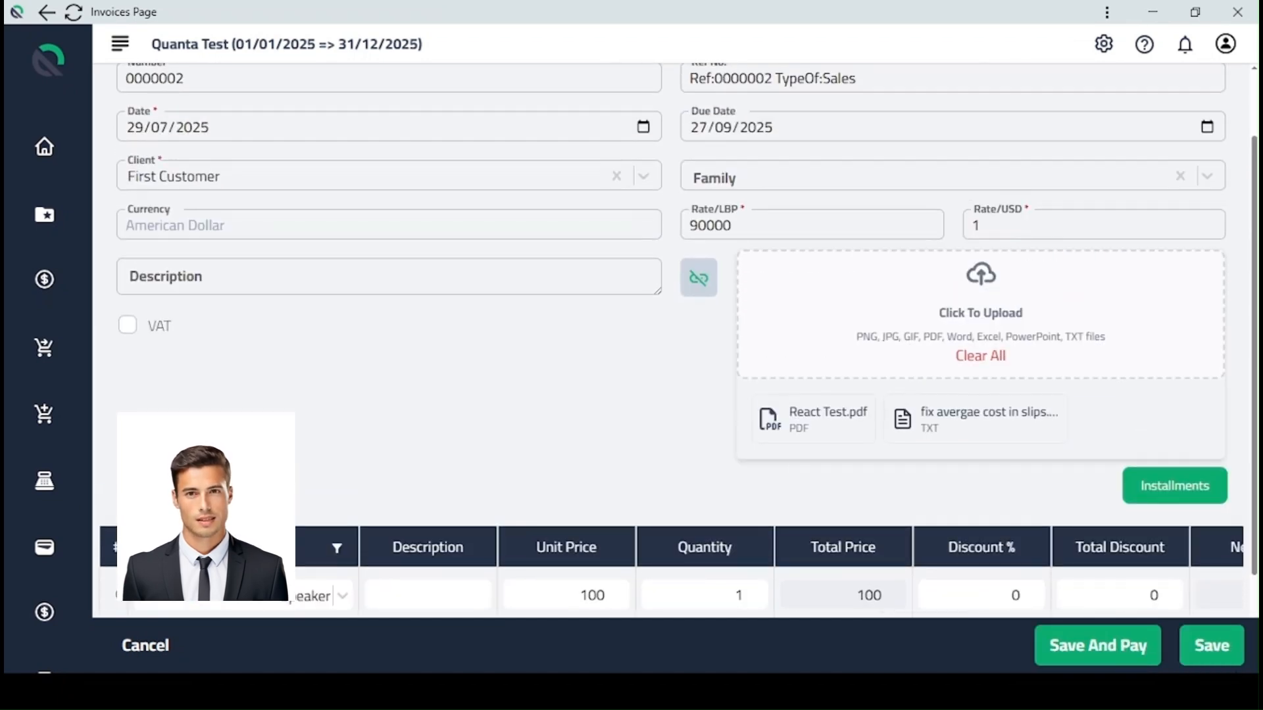
click(1213, 648)
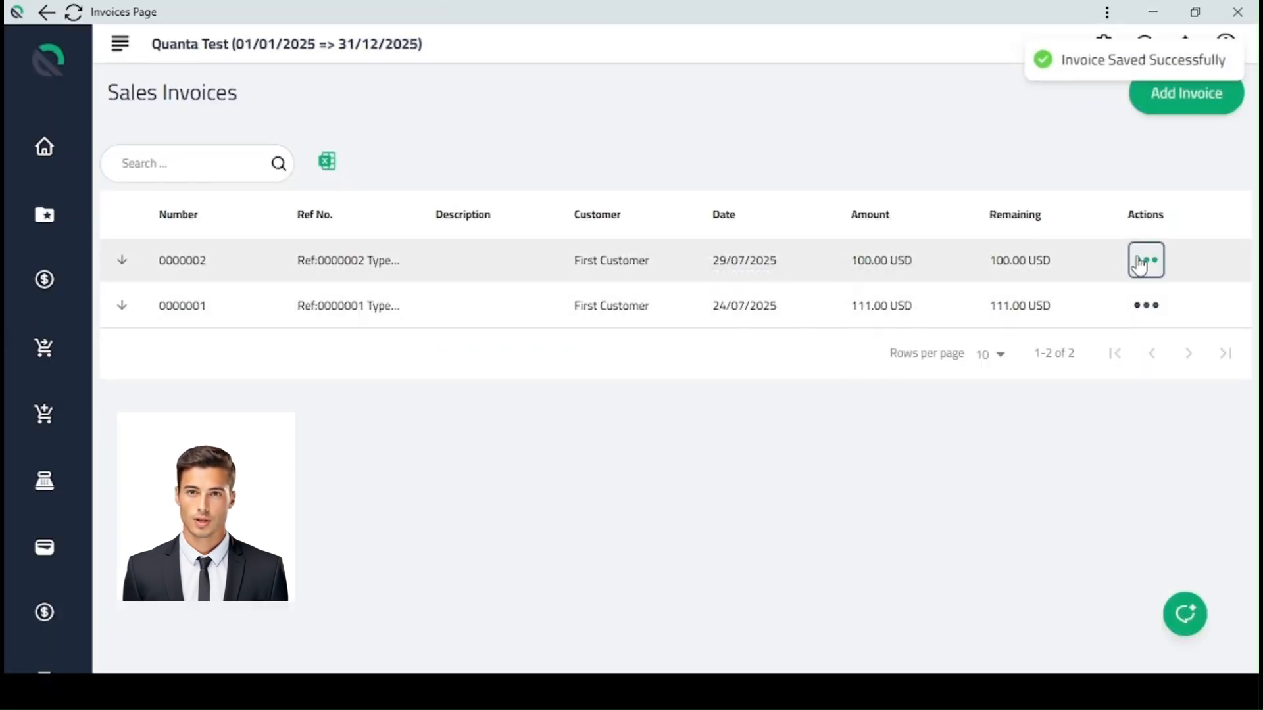
View the accounting voucher of the invoice dated 29/07/2025 and return to the sales invoices list
click(1140, 263)
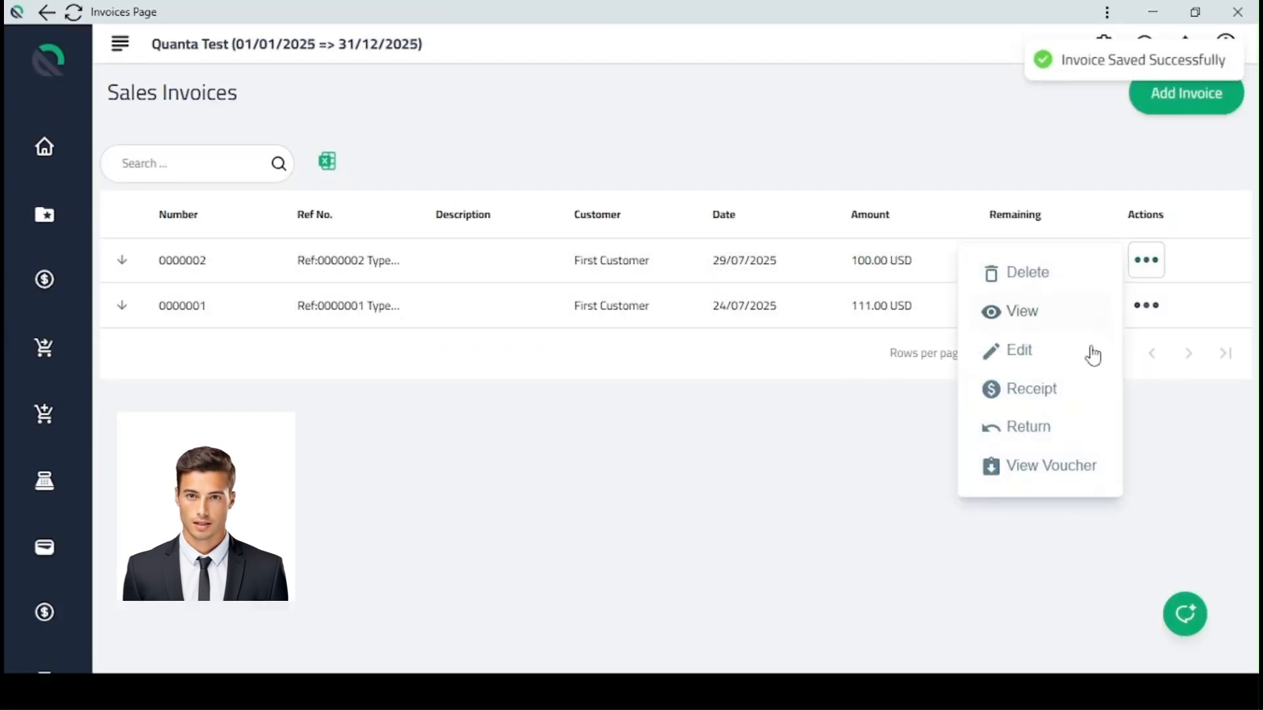
click(1037, 474)
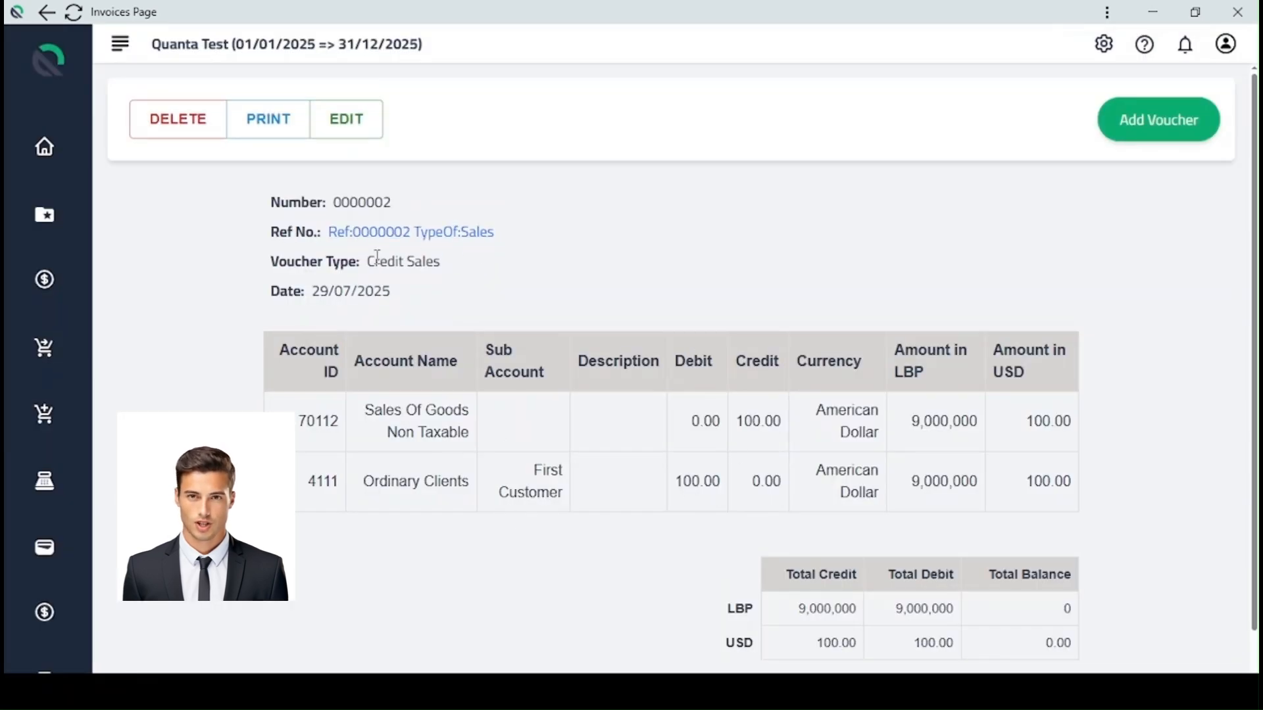
click(47, 12)
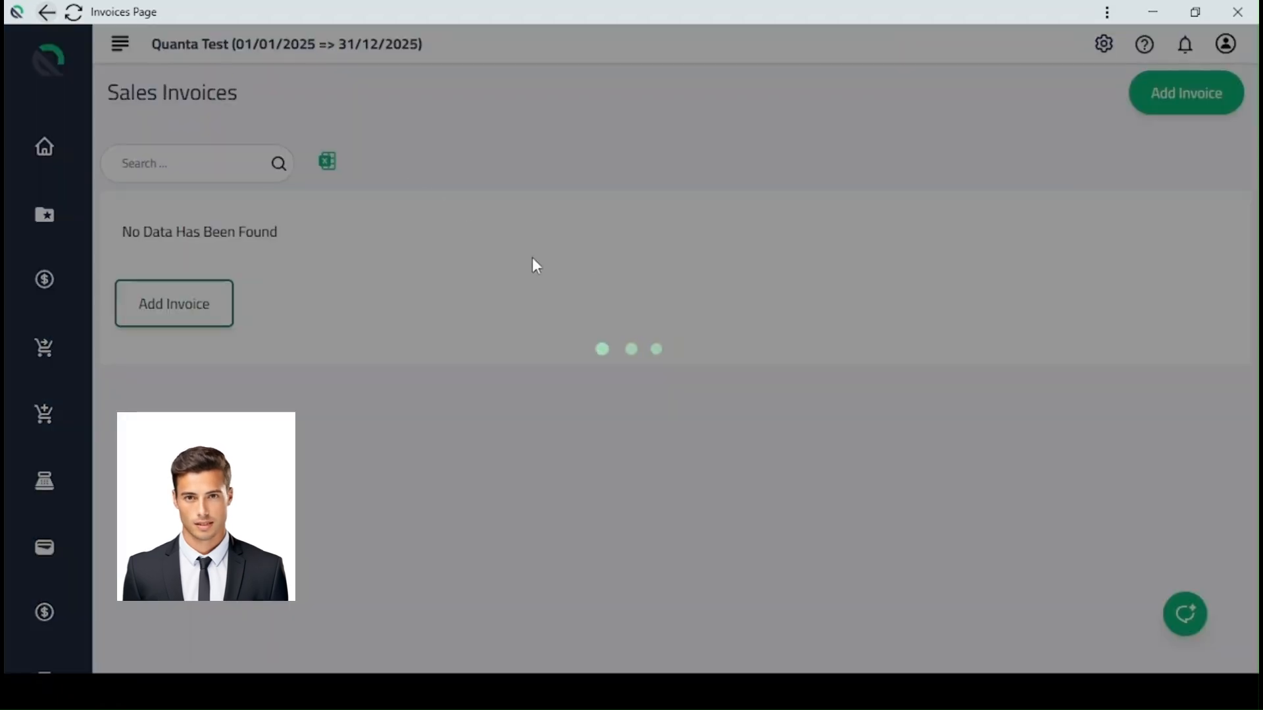
Open the invoice dated 29/07/2025 for editing, review its fields, attachments and totals, and return to the invoices list
click(1146, 260)
click(1040, 355)
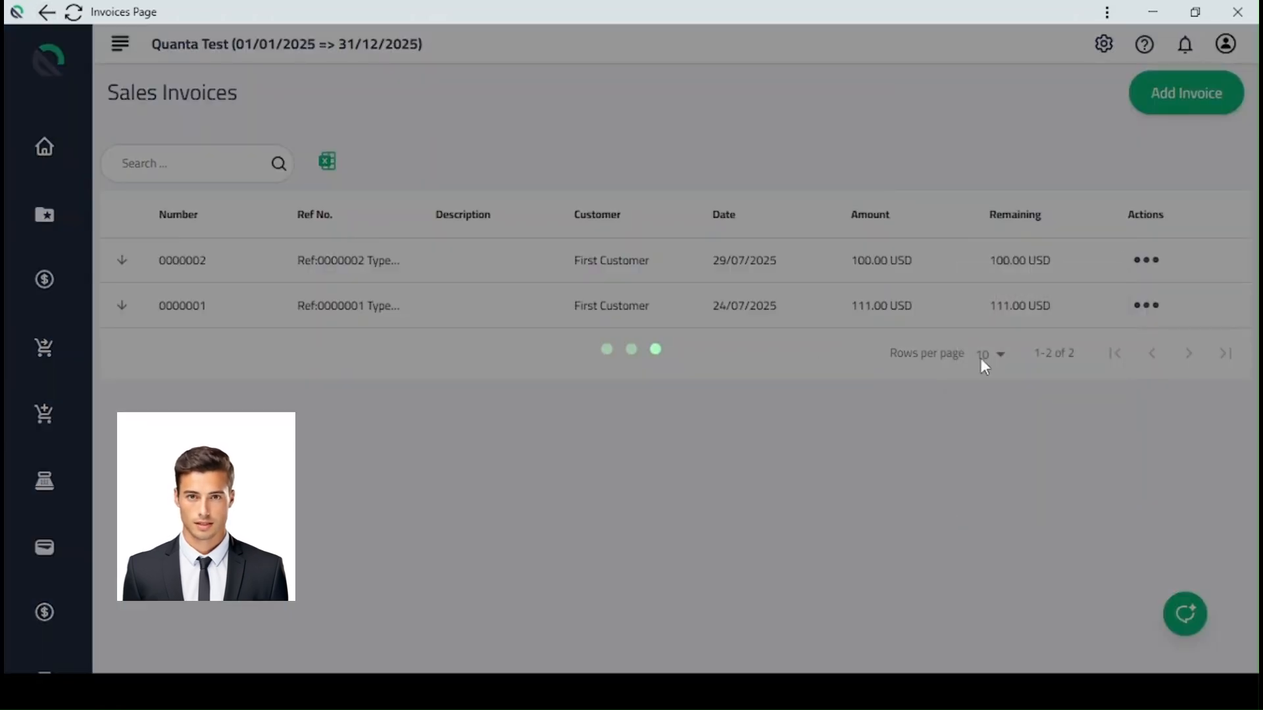
scroll(658, 420, down, 4)
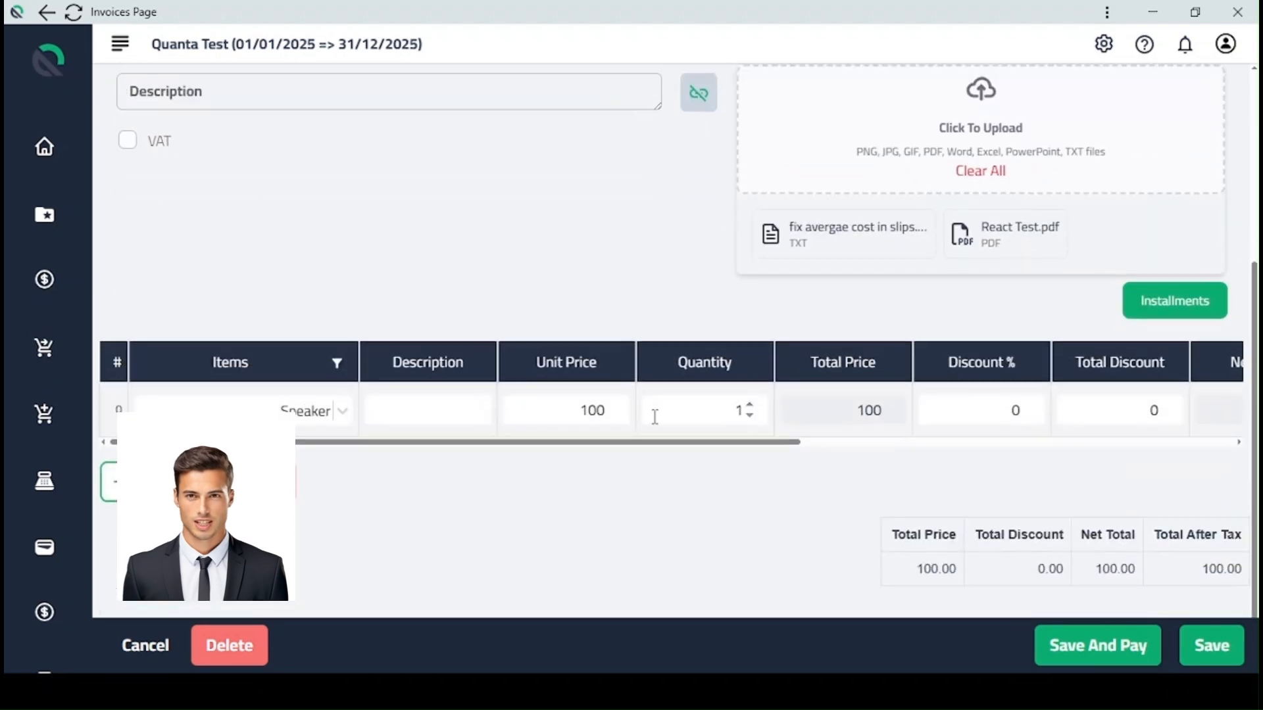
scroll(658, 424, up, 4)
scroll(658, 431, down, 4)
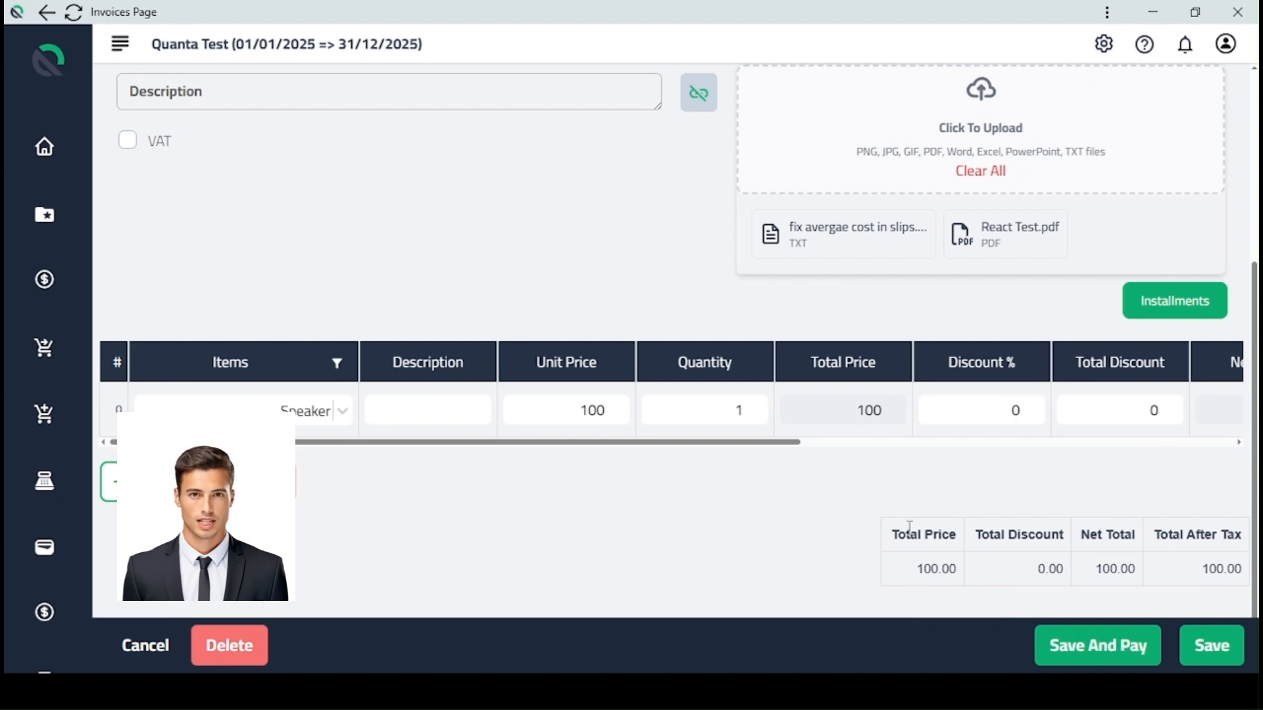
scroll(909, 526, up, 3)
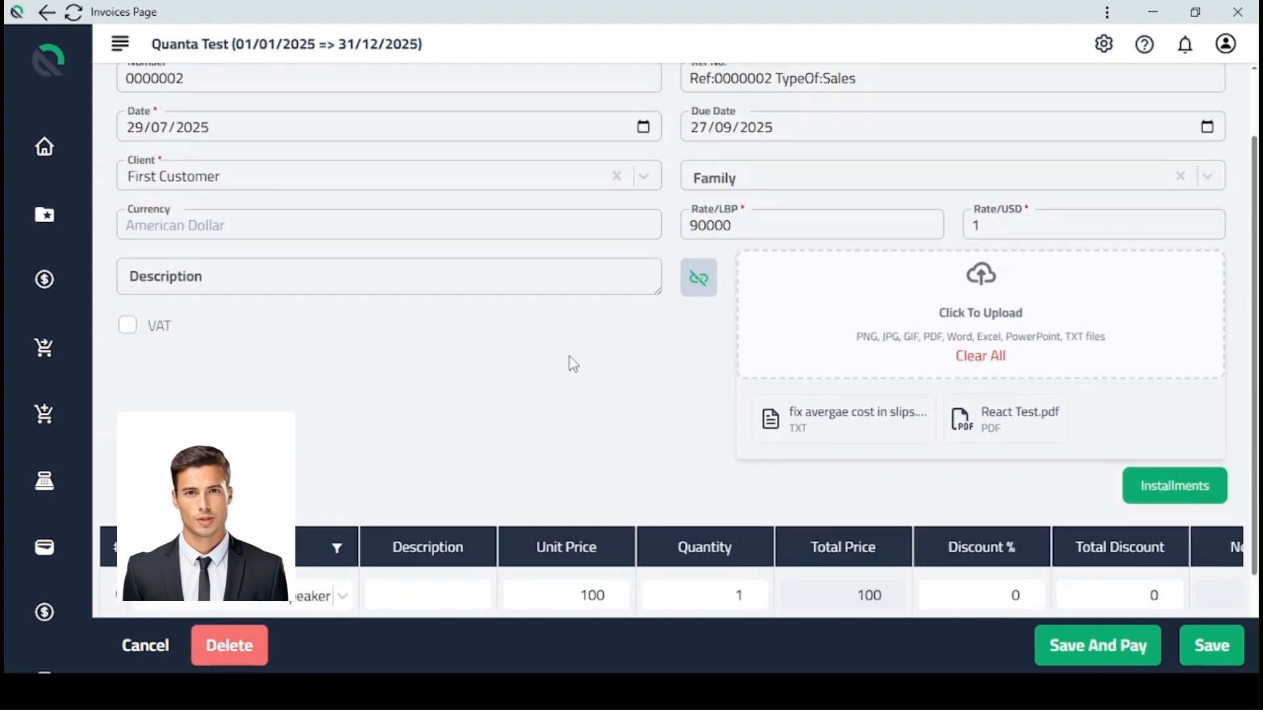
scroll(572, 364, up, 2)
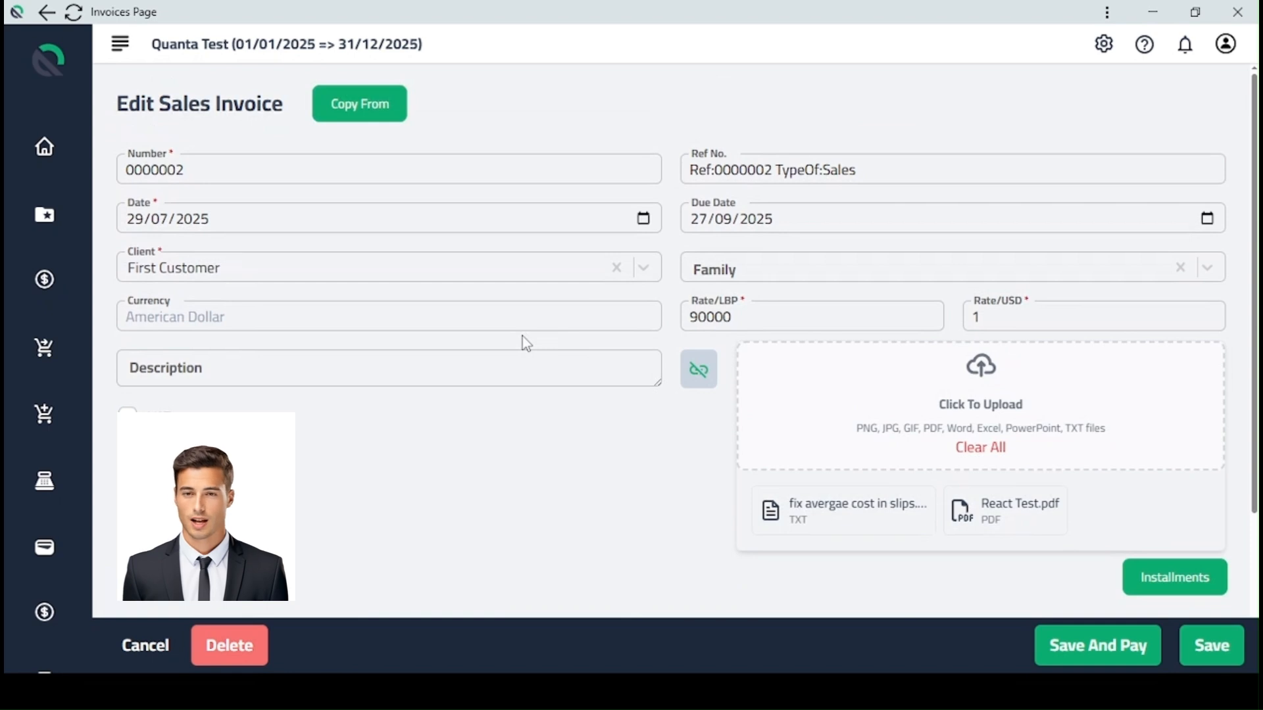
click(46, 15)
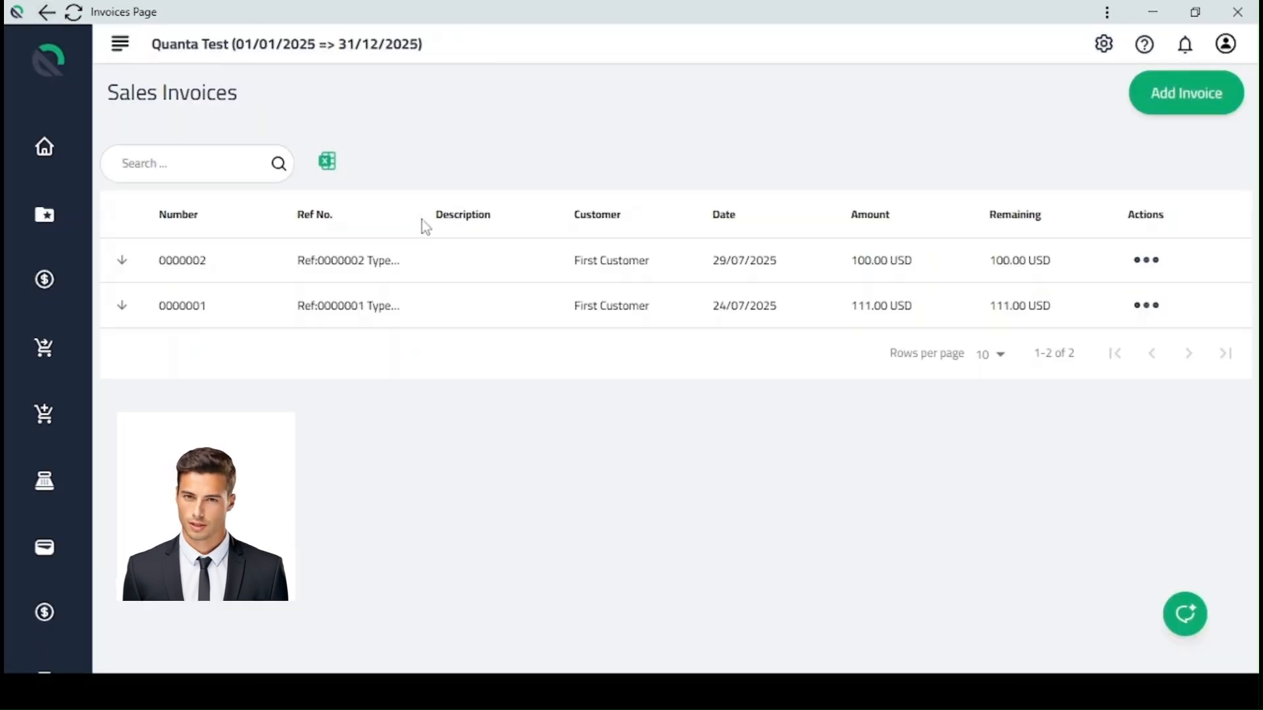